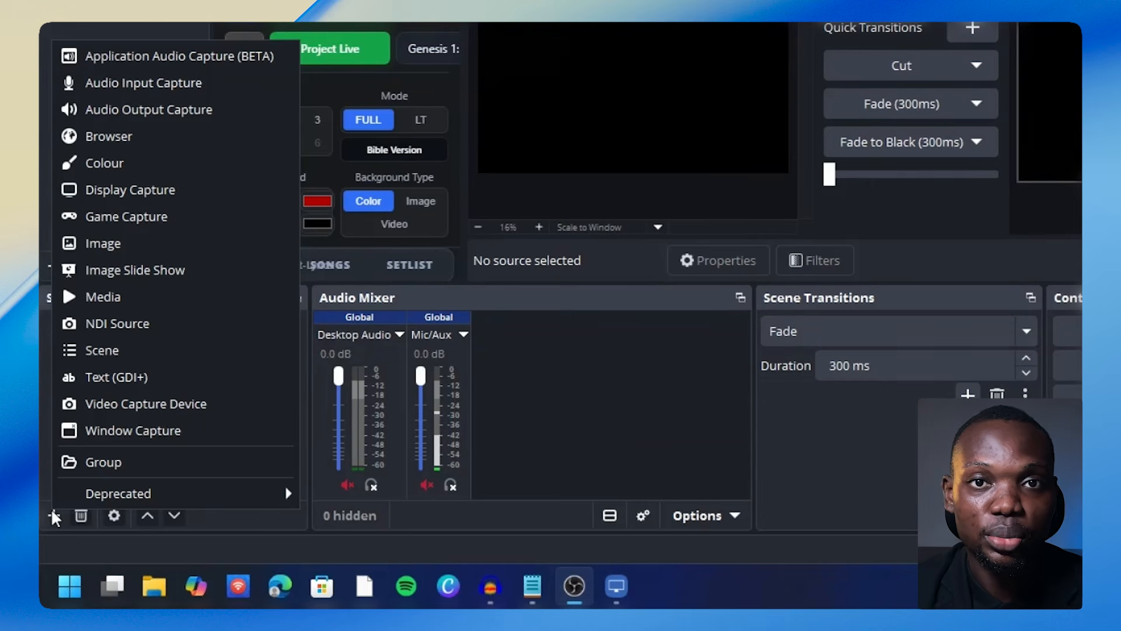
Step: Add a media source named CAM 1 to scene 1, using the local file FREESHOW FREE ALTERNATIVE TO EASYWORSHIP (100% FREE).mp4
{"action": "left_click", "coordinate": [121, 305]}
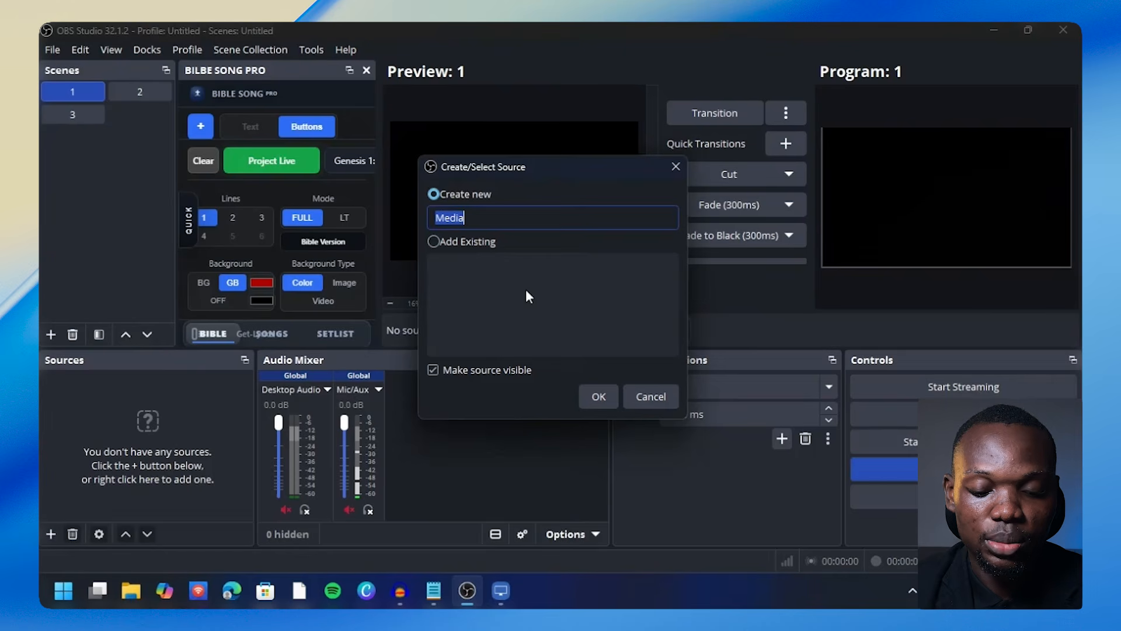
{"action": "type", "text": "CAM 1"}
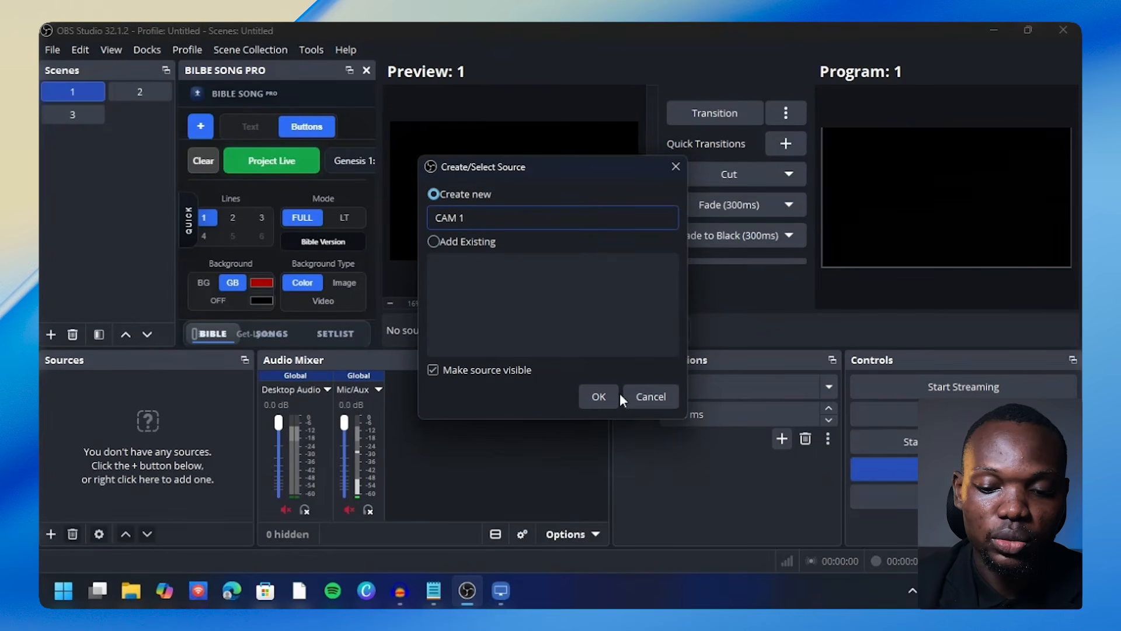
{"action": "left_click", "coordinate": [618, 396]}
{"action": "left_click", "coordinate": [776, 329]}
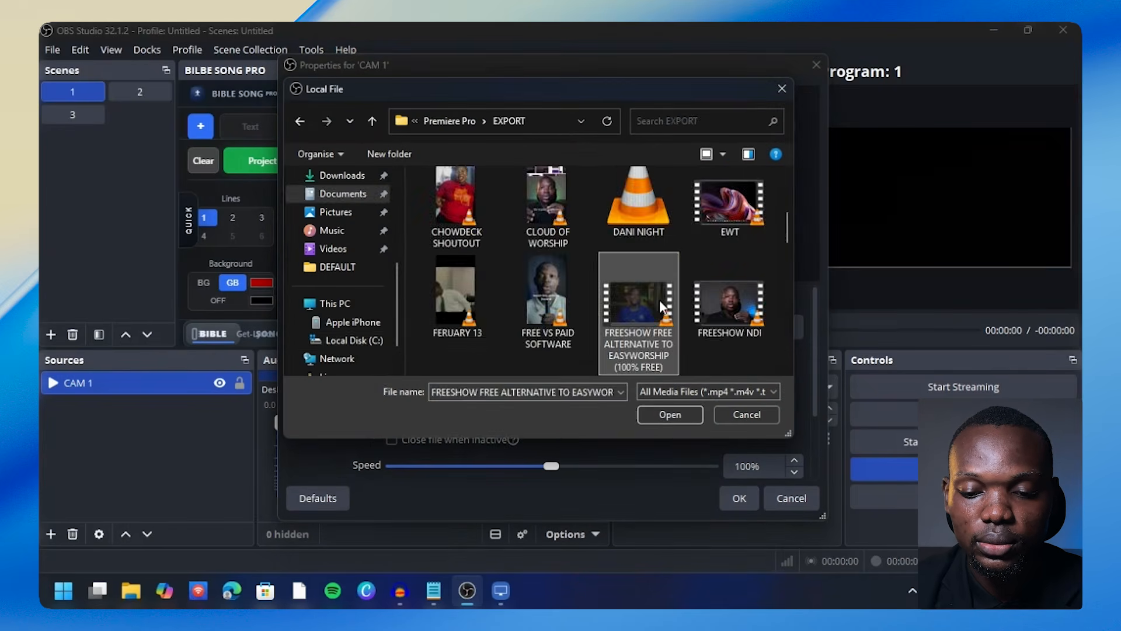
{"action": "double_click", "coordinate": [660, 300]}
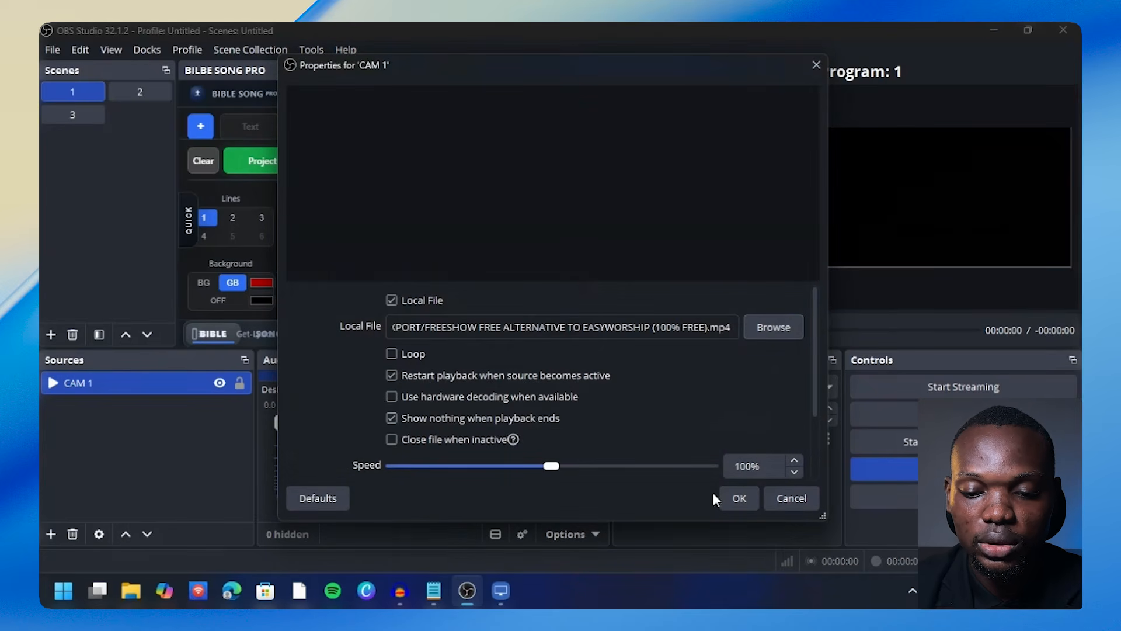
{"action": "left_click", "coordinate": [741, 498]}
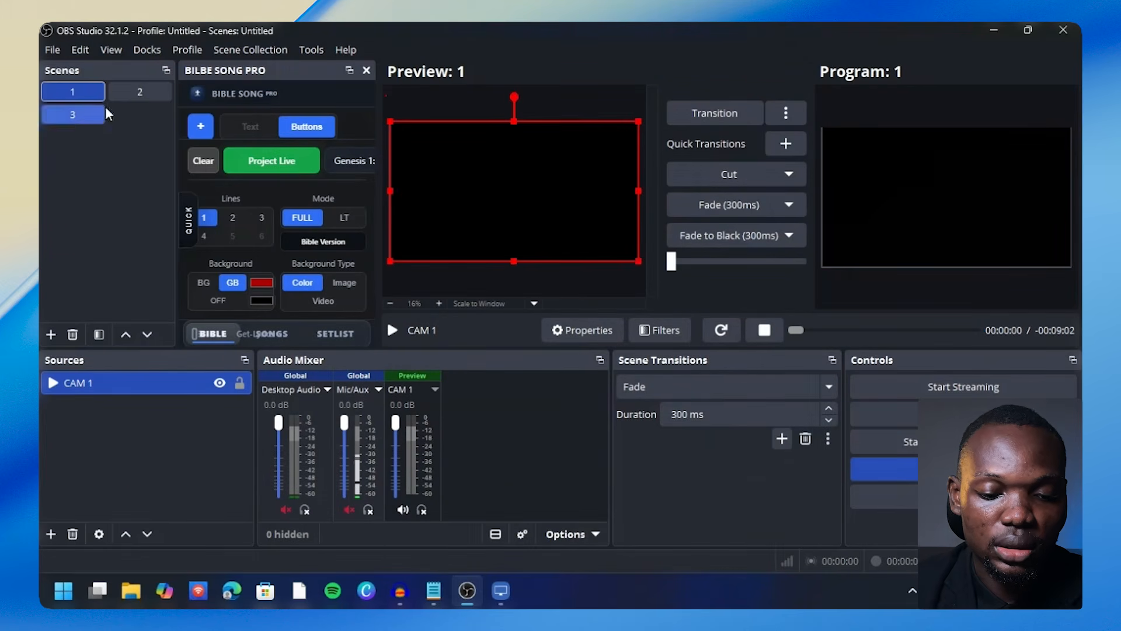
Step: Create a new media source named CAM 2 in scene 2
{"action": "left_click", "coordinate": [137, 92]}
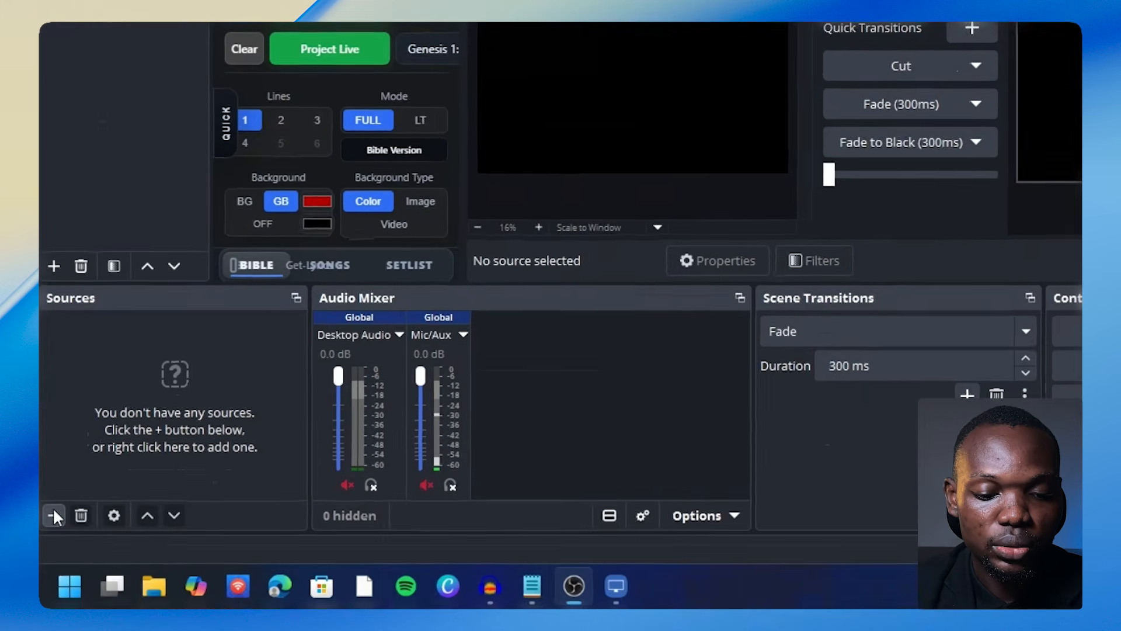
{"action": "left_click", "coordinate": [53, 515]}
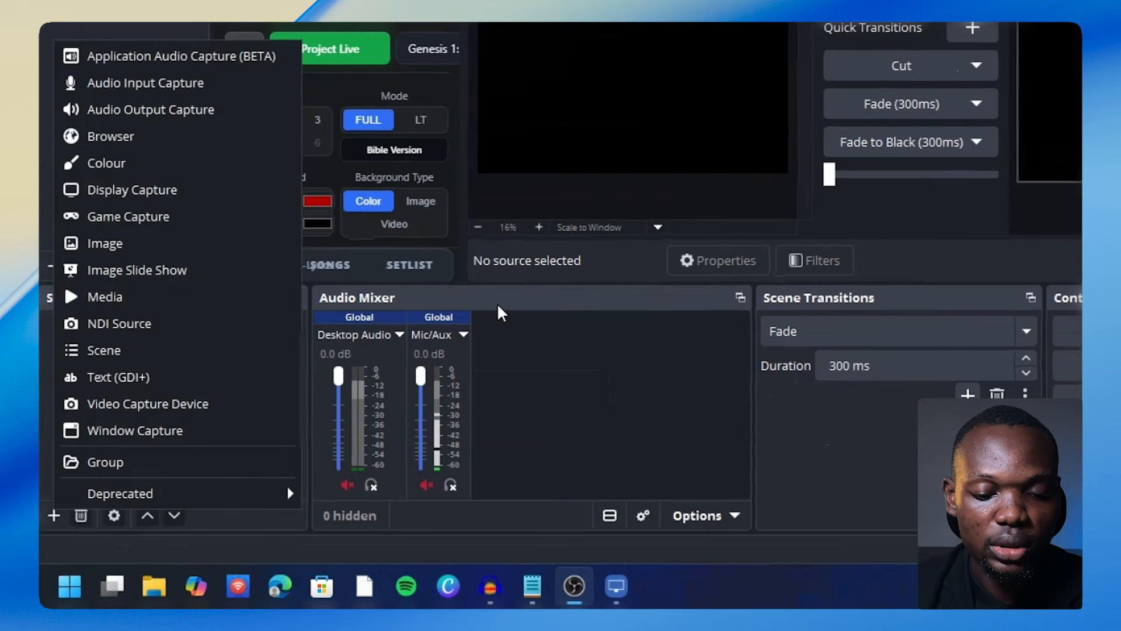
{"action": "left_click", "coordinate": [122, 296]}
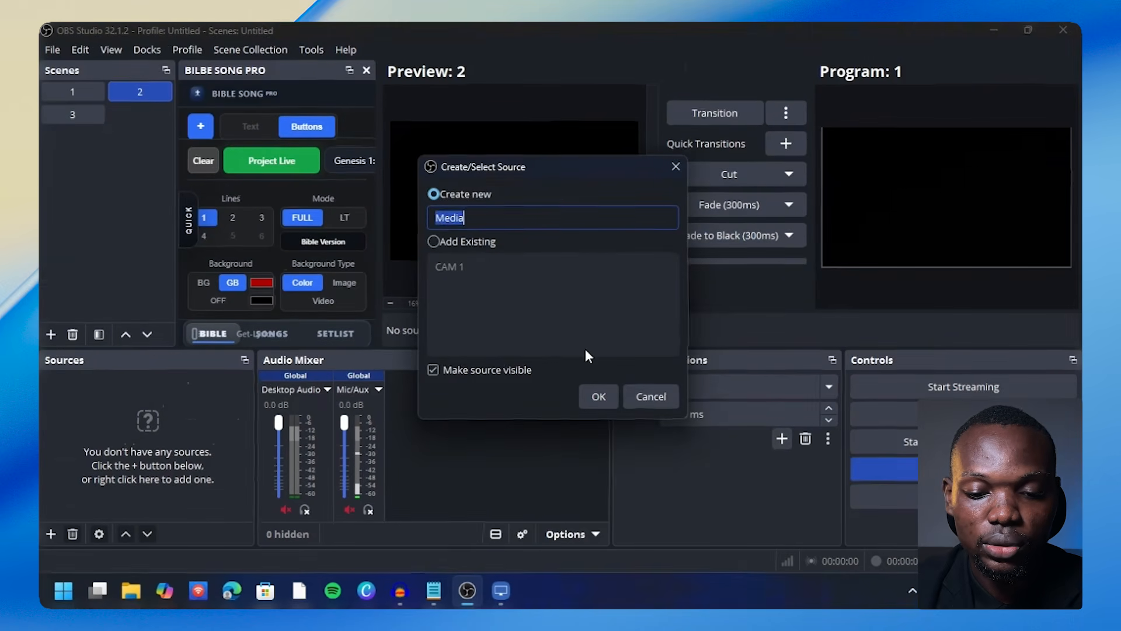
{"action": "type", "text": "C"}
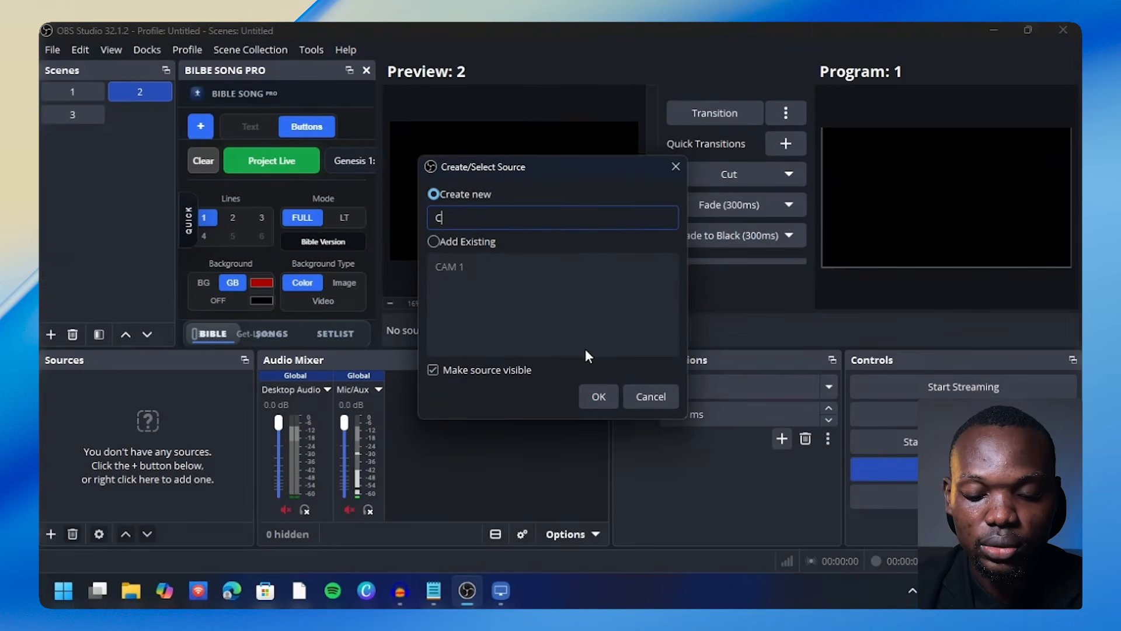
{"action": "type", "text": "AM 2"}
{"action": "key", "text": "Return"}
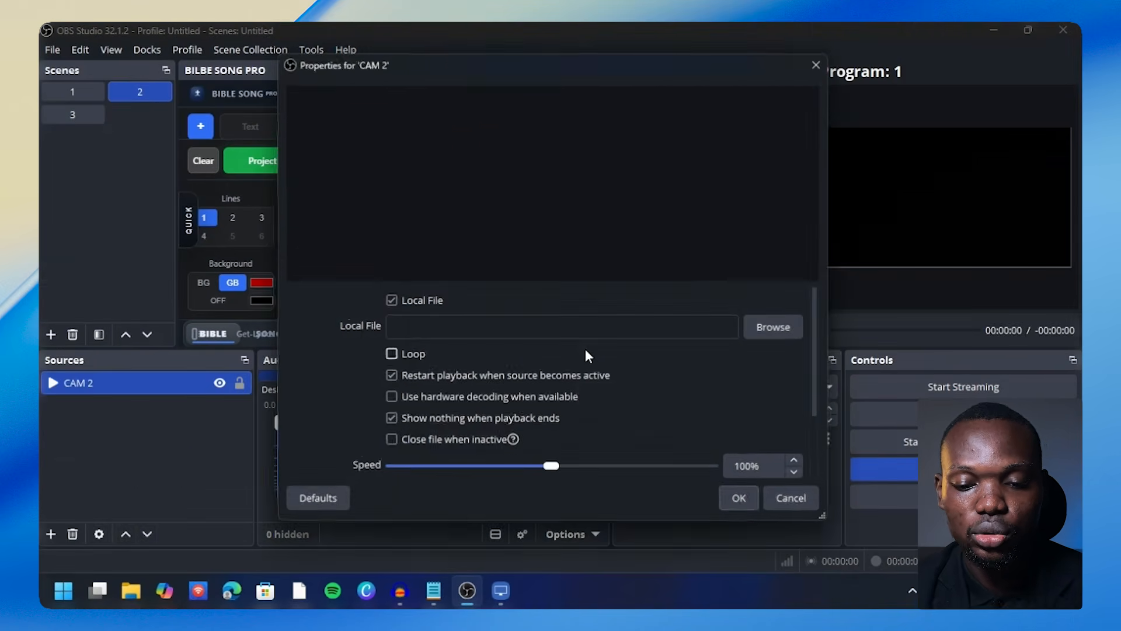
Step: Load REVISIT.mp4 from the EXPORT folder as the local file of CAM 2
{"action": "left_click", "coordinate": [790, 330]}
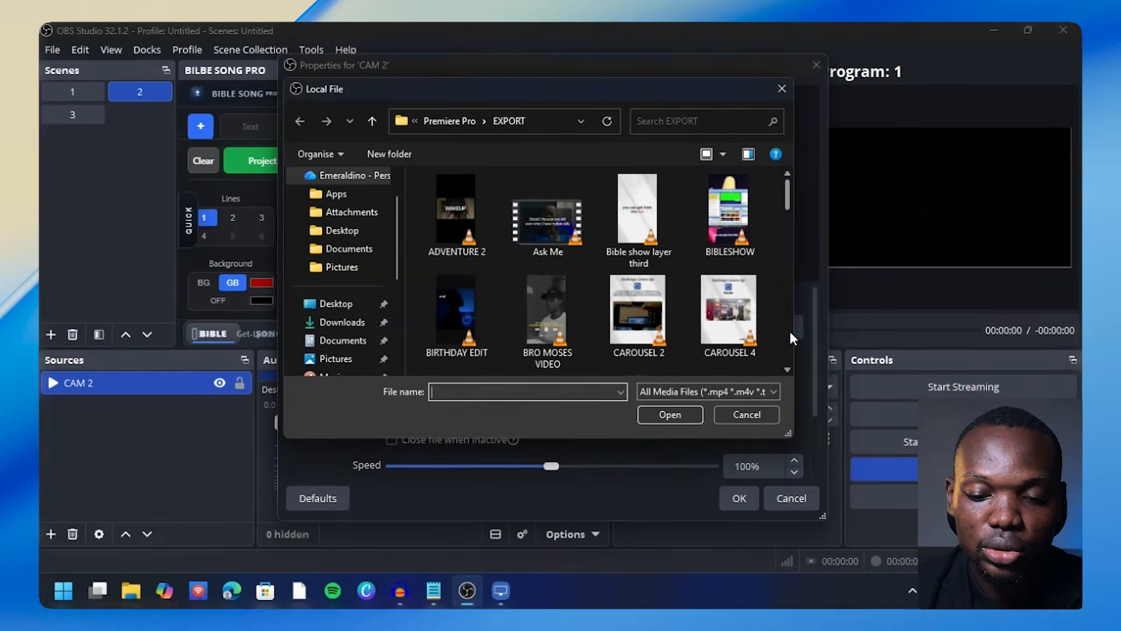
{"action": "scroll", "coordinate": [583, 289], "scroll_direction": "down", "scroll_amount": 10}
{"action": "double_click", "coordinate": [560, 183]}
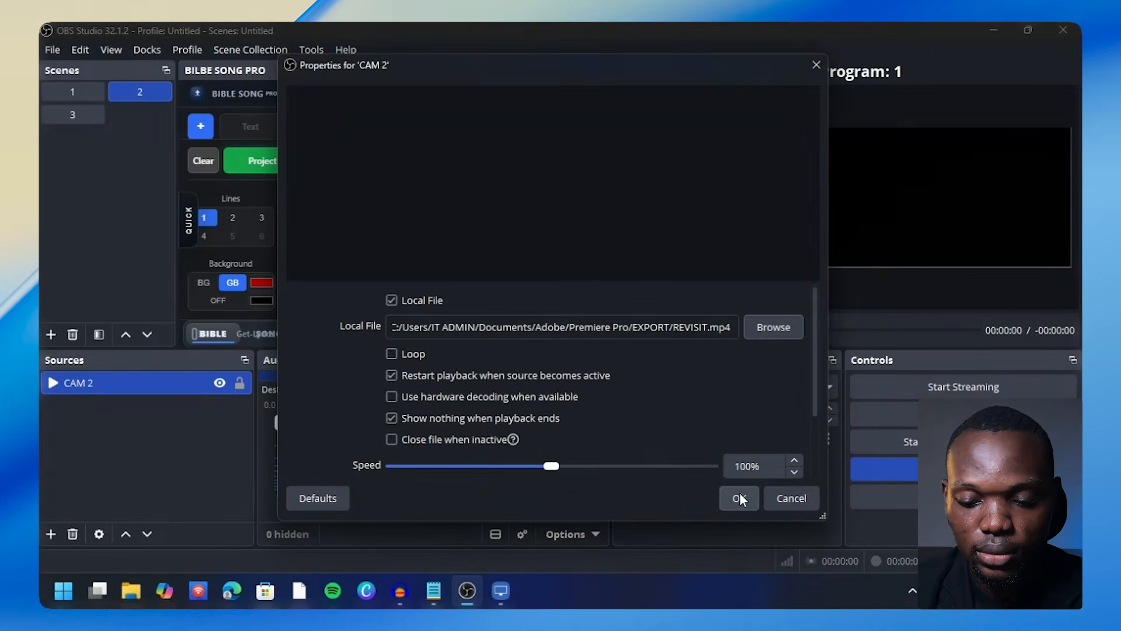
{"action": "left_click", "coordinate": [739, 497]}
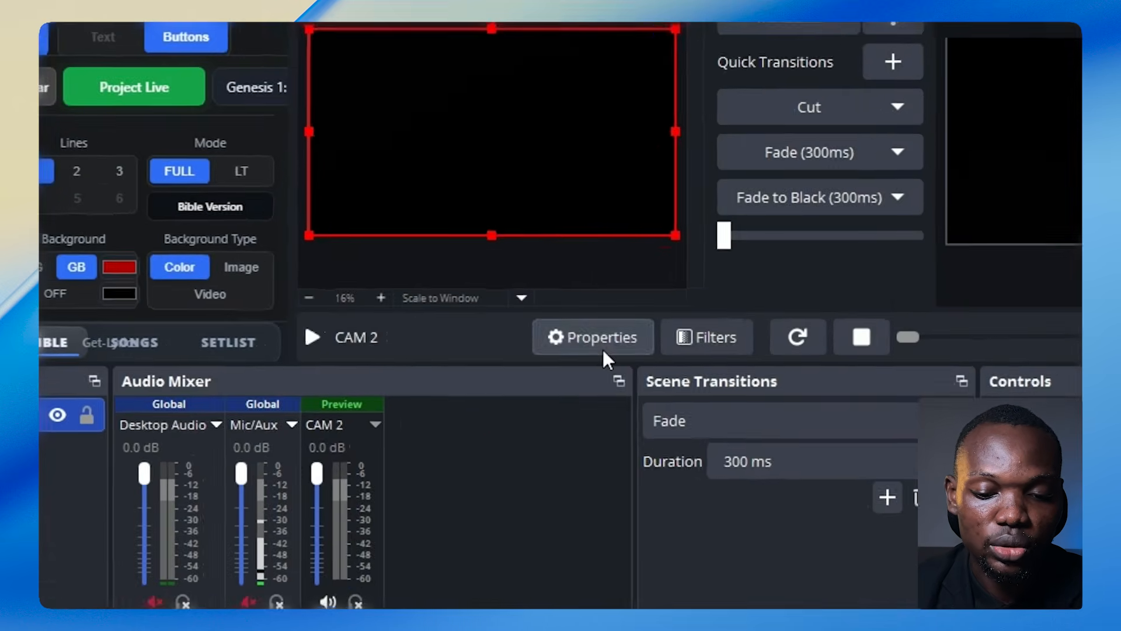
Step: For CAM 2 in scene 2 and CAM 1 in scene 1, enable Loop and hardware decoding and disable restarting playback when the source becomes active
{"action": "left_click", "coordinate": [581, 330]}
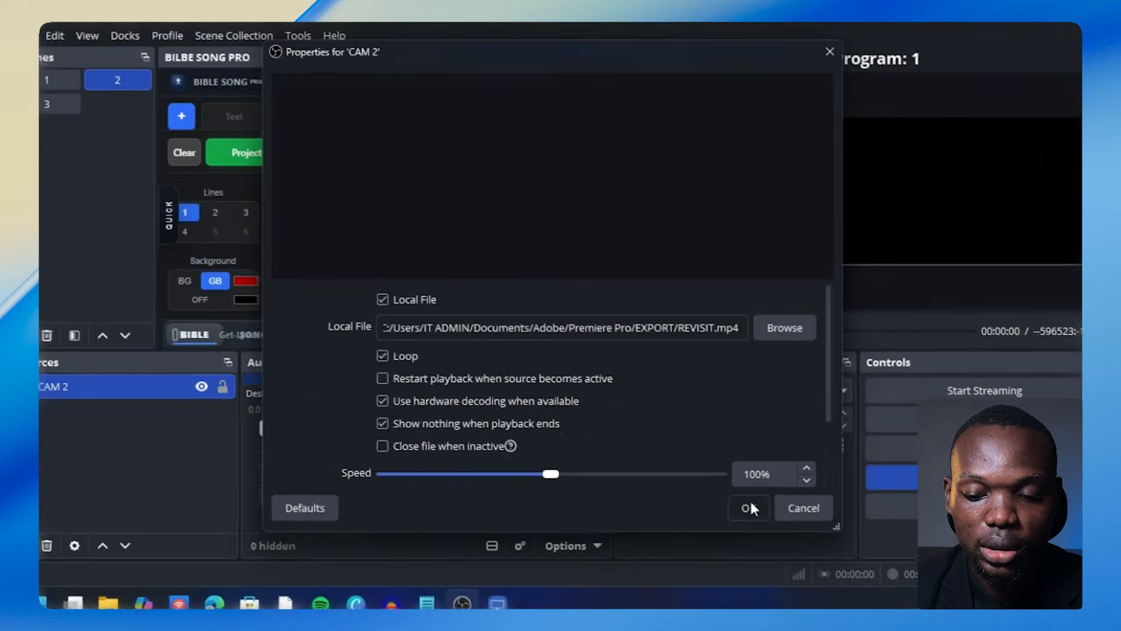
{"action": "left_click", "coordinate": [821, 577]}
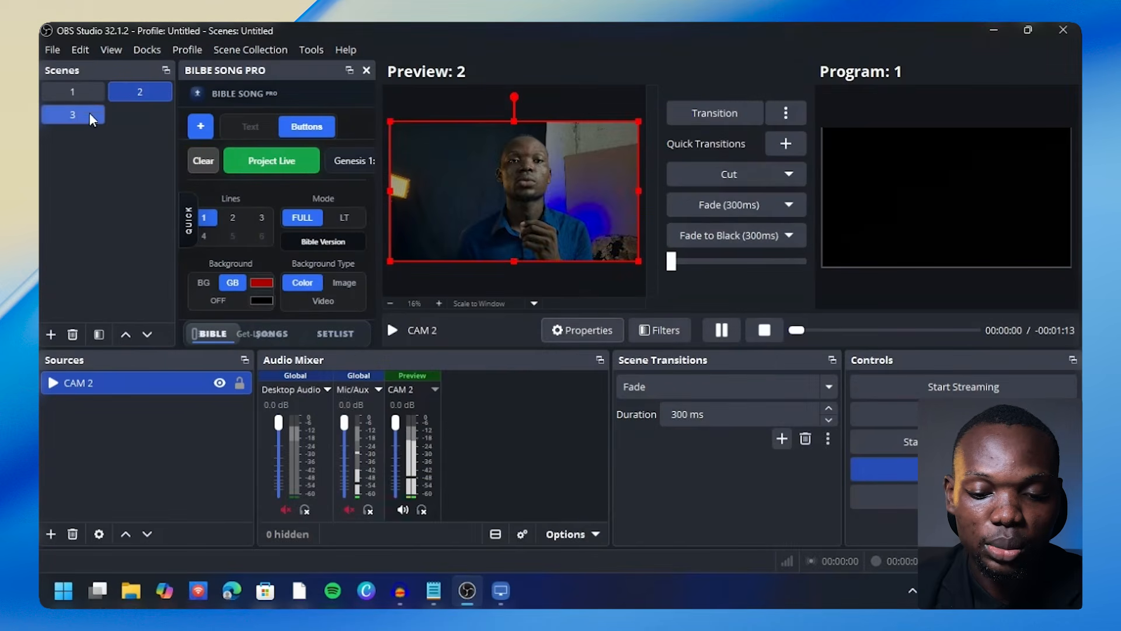
{"action": "left_click", "coordinate": [73, 94]}
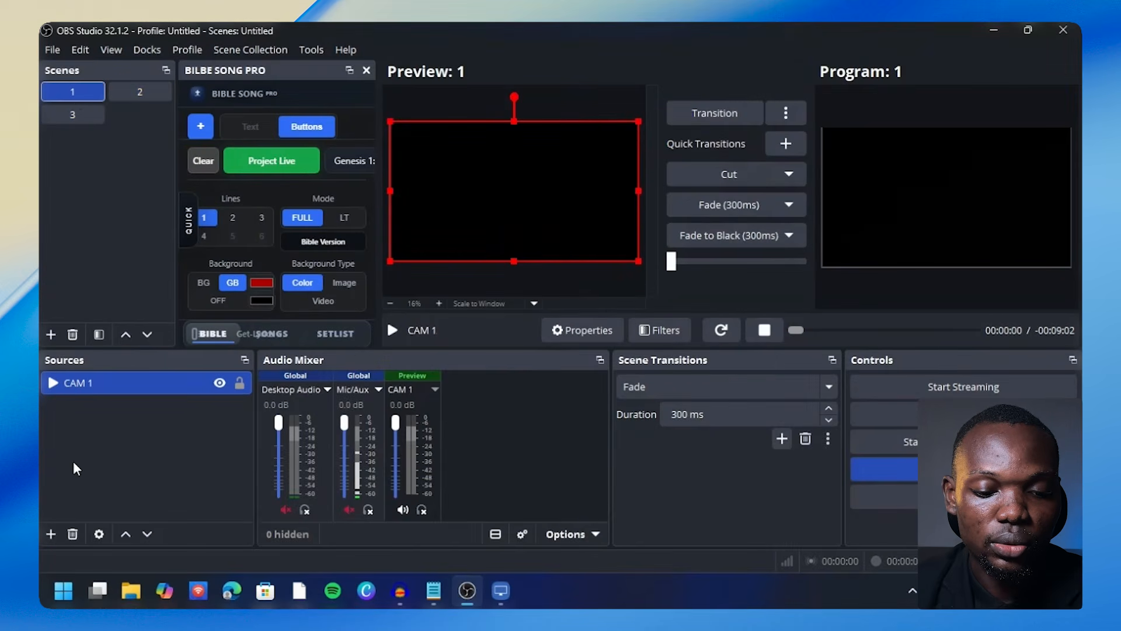
{"action": "left_click", "coordinate": [584, 331]}
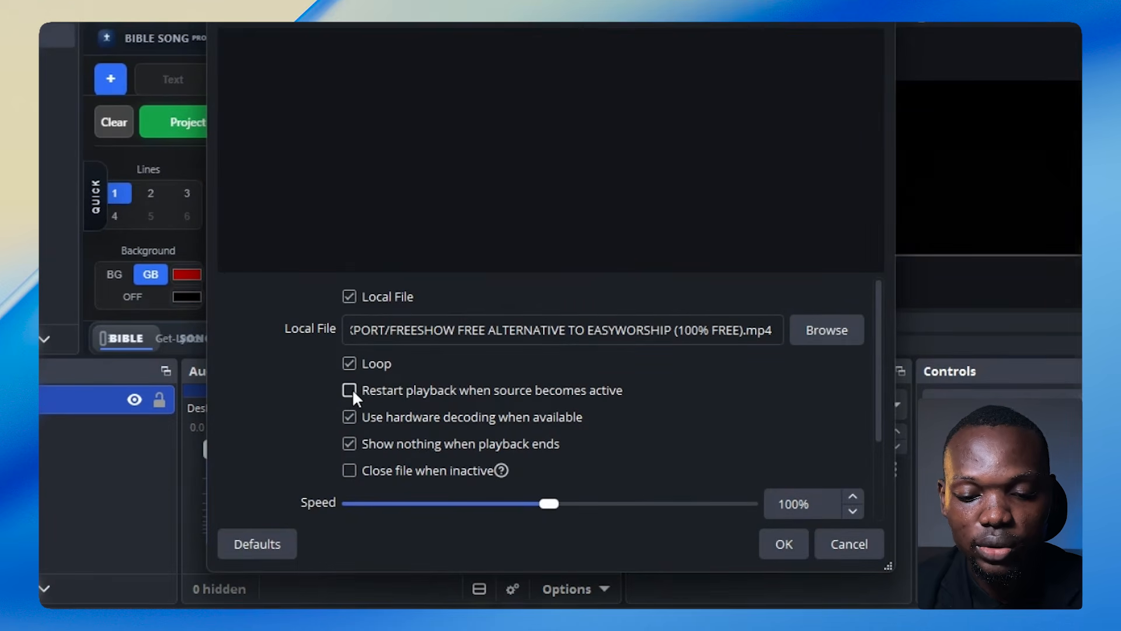
{"action": "left_click", "coordinate": [785, 545]}
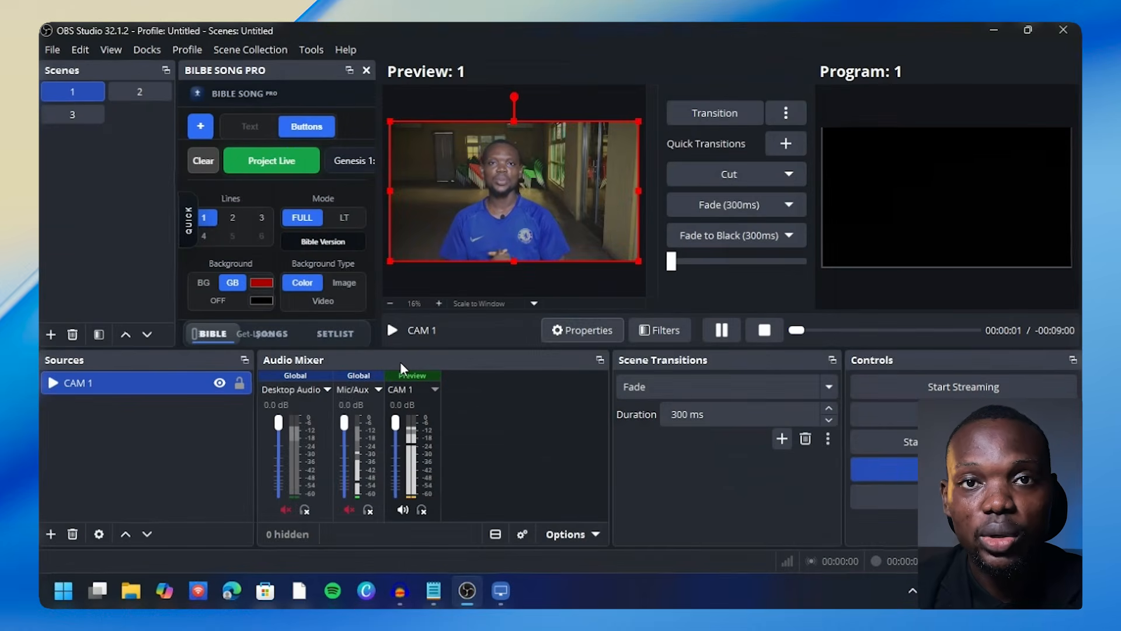
Step: Create a new video capture device source named CAM 3 in scene 3
{"action": "left_click", "coordinate": [69, 115]}
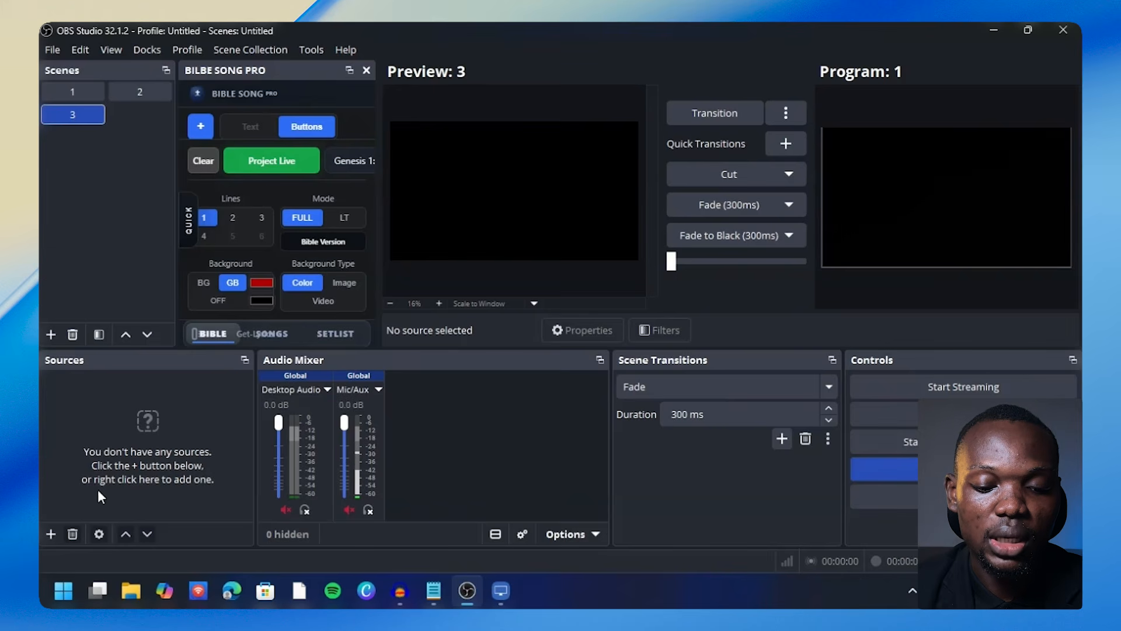
{"action": "left_click", "coordinate": [54, 532]}
{"action": "left_click", "coordinate": [152, 440]}
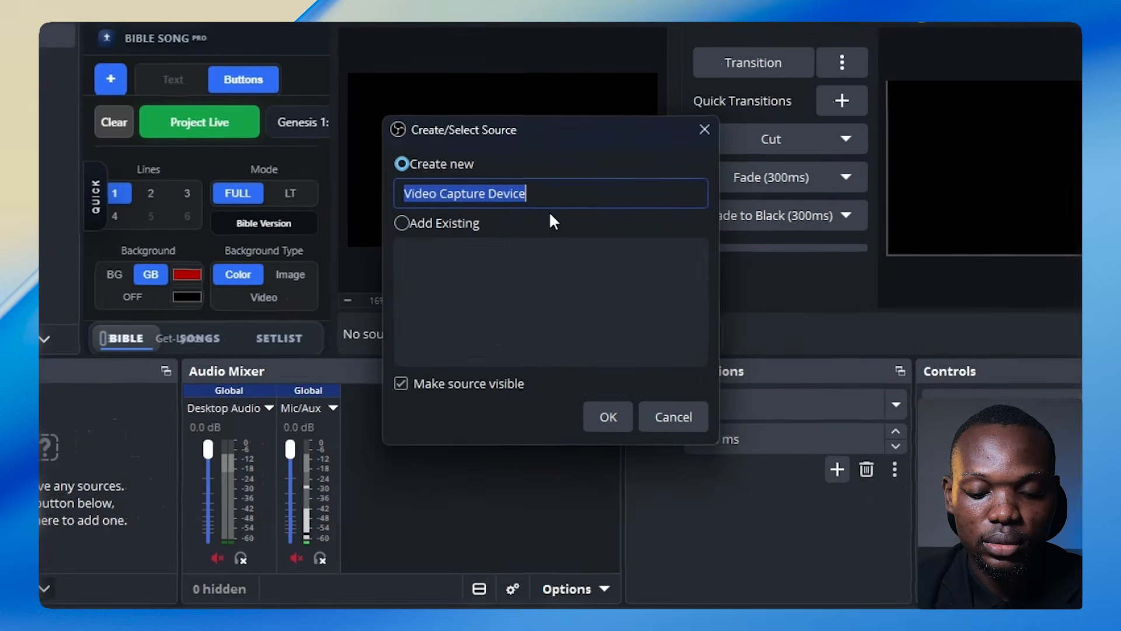
{"action": "type", "text": "CAM 3"}
{"action": "key", "text": "Return"}
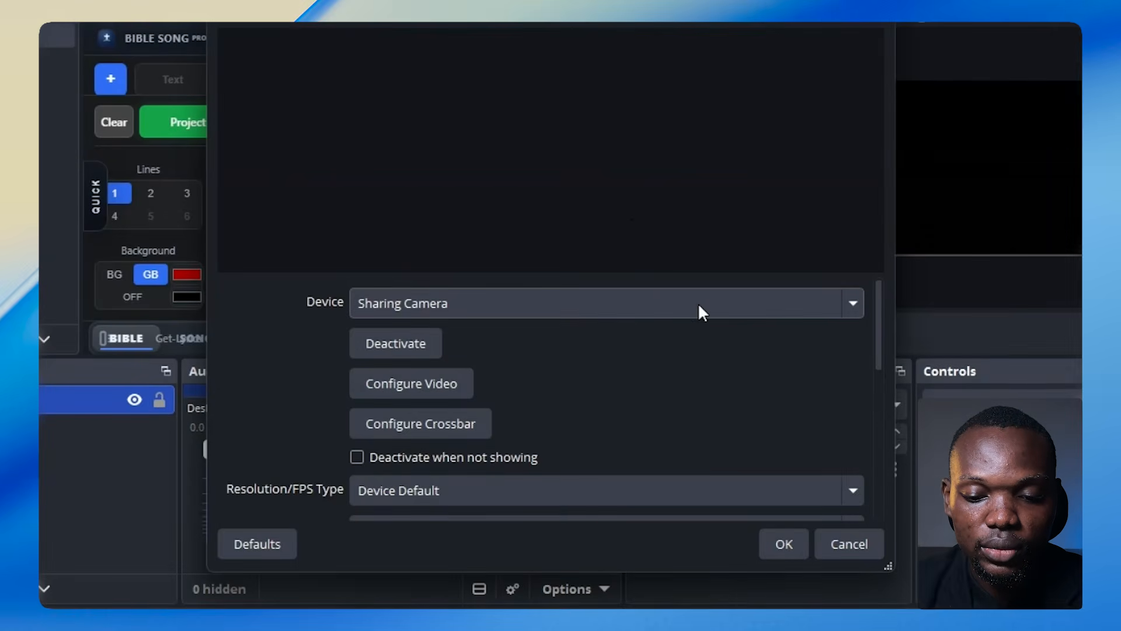
Step: Use Iriun Webcam as the device for CAM 3 and fit the source to the whole canvas
{"action": "left_click", "coordinate": [699, 303]}
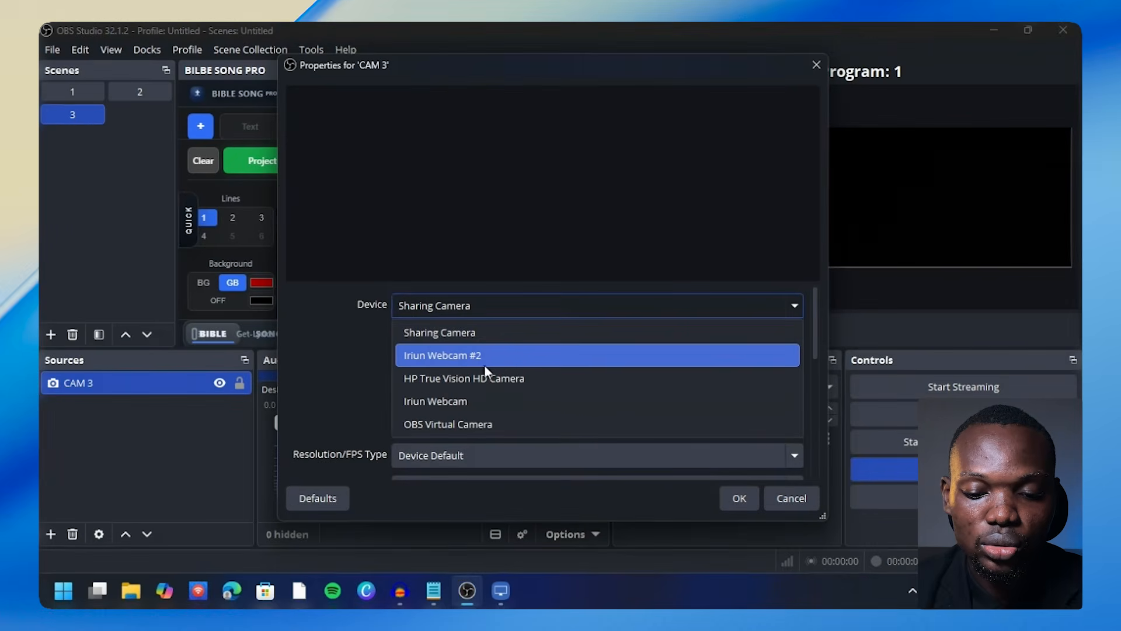
{"action": "left_click", "coordinate": [462, 400]}
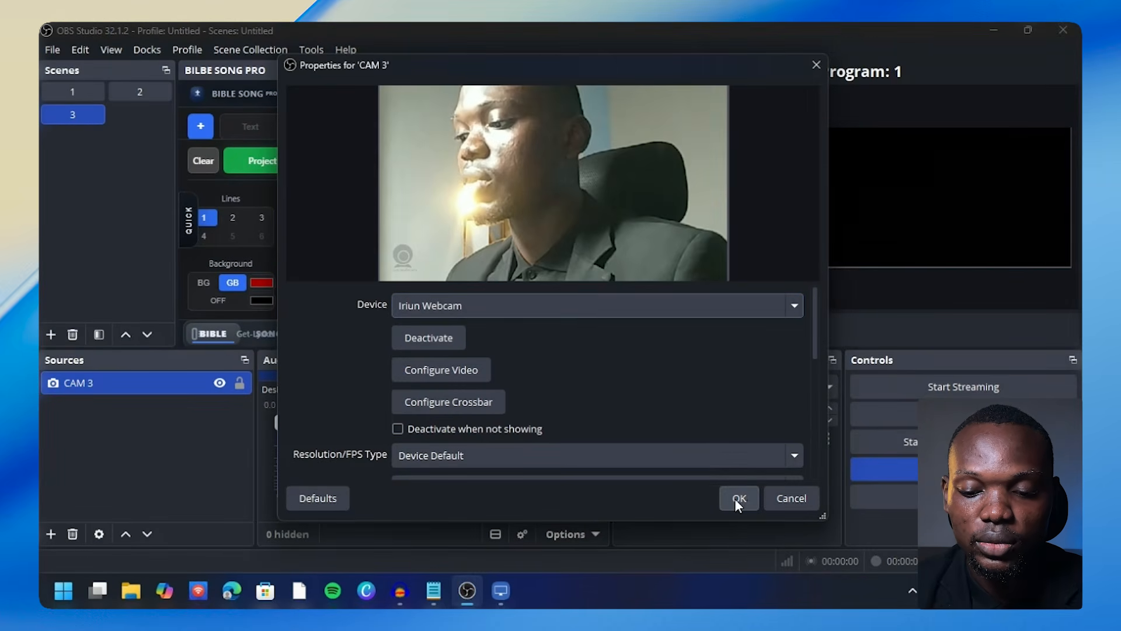
{"action": "left_click", "coordinate": [737, 499]}
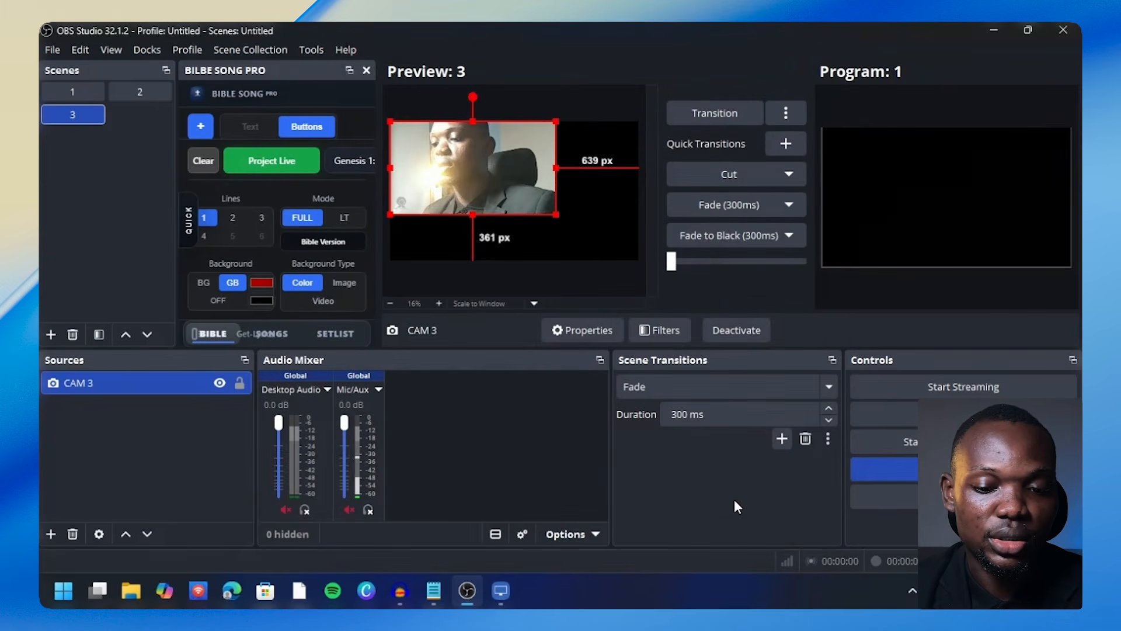
{"action": "key", "text": "ctrl+f"}
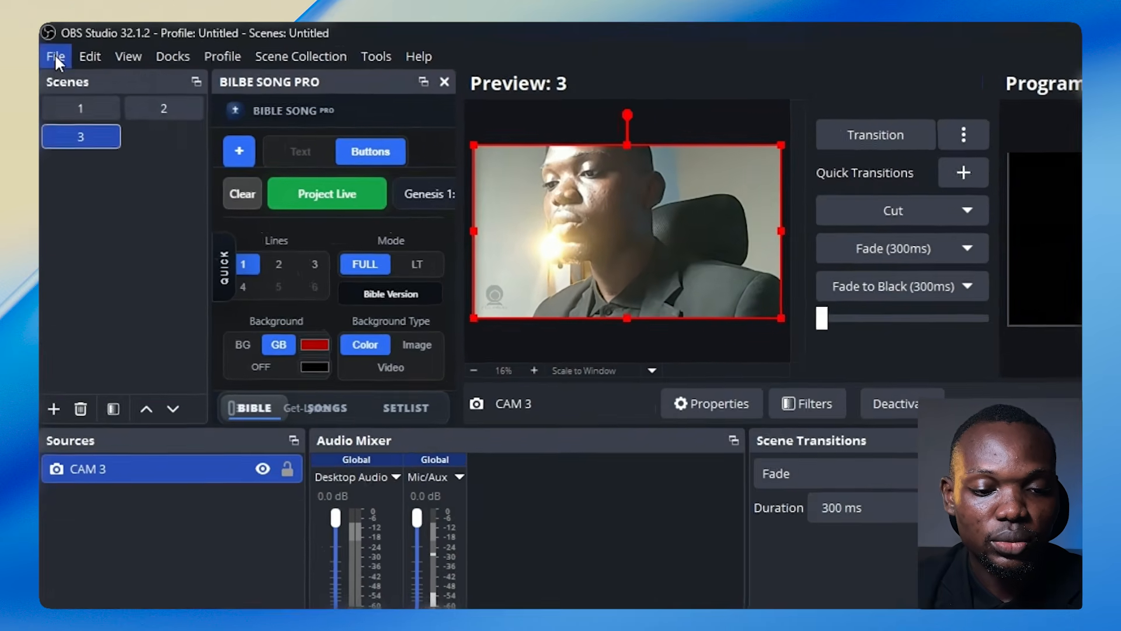
Step: In the hotkey settings, assign the 3 key to switching to scene 3 and apply the change
{"action": "left_click", "coordinate": [53, 50]}
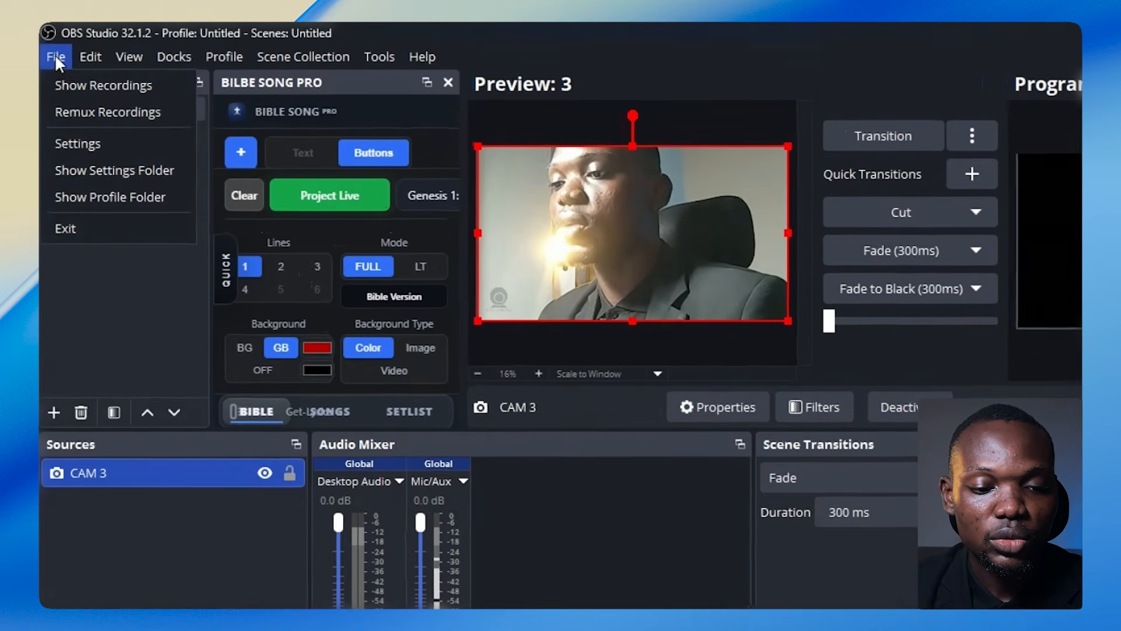
{"action": "left_click", "coordinate": [87, 144]}
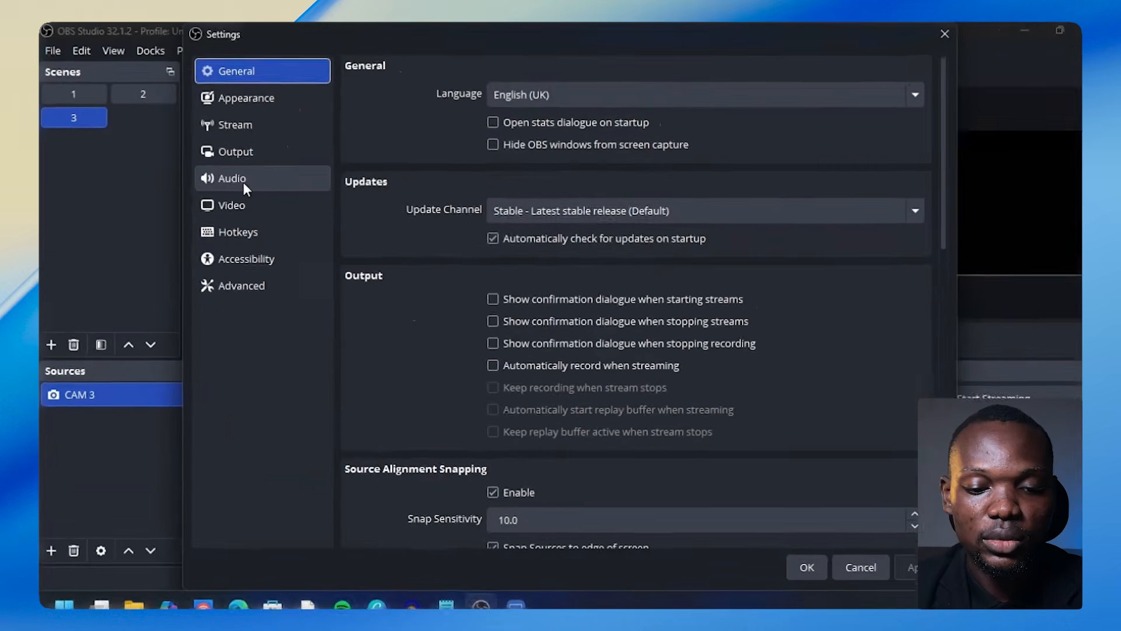
{"action": "left_click", "coordinate": [242, 232]}
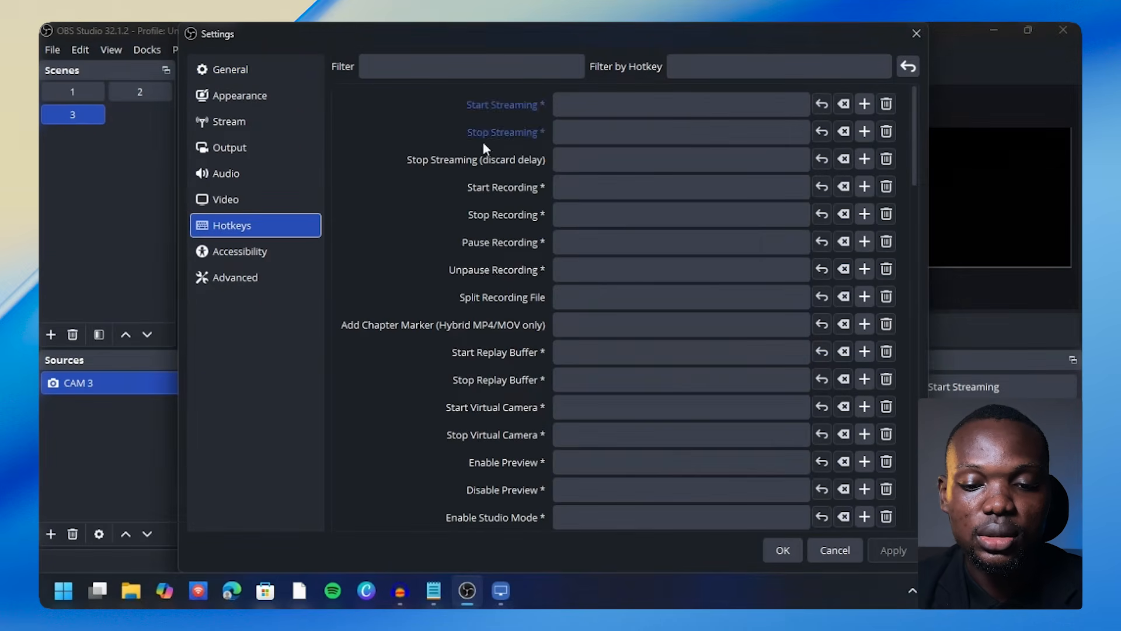
{"action": "scroll", "coordinate": [562, 291], "scroll_direction": "down", "scroll_amount": 1}
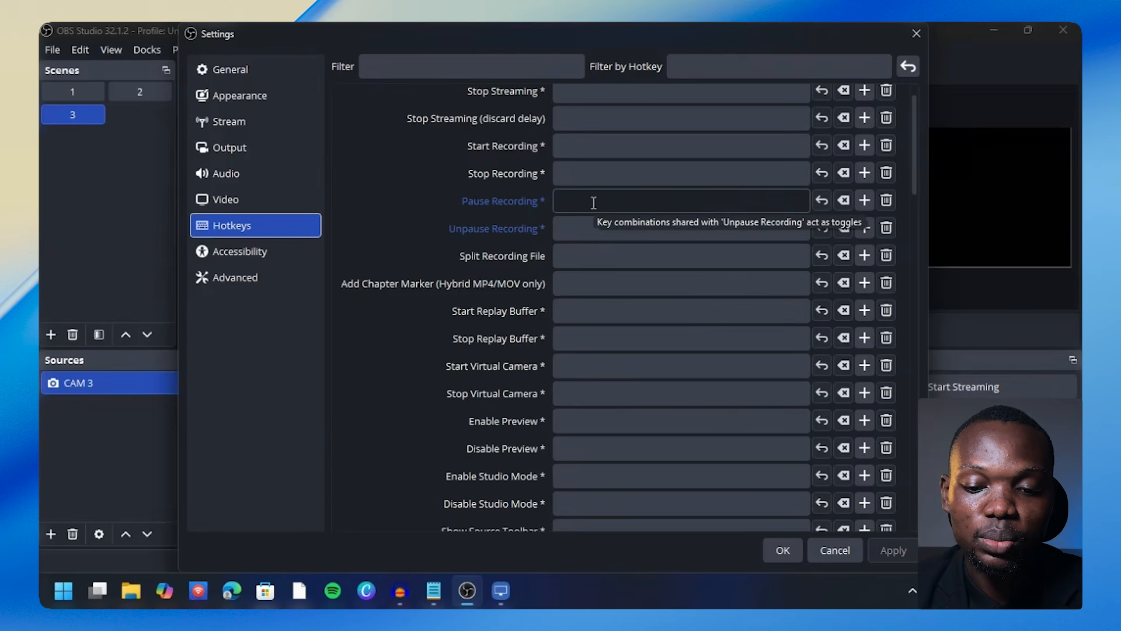
{"action": "scroll", "coordinate": [611, 361], "scroll_direction": "down", "scroll_amount": 7}
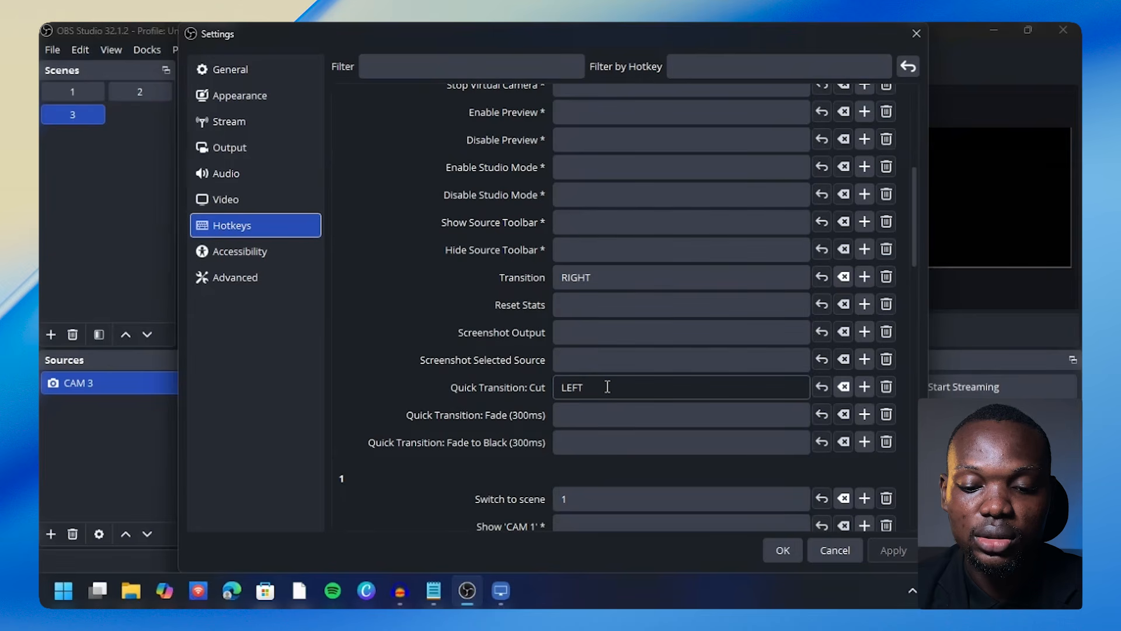
{"action": "scroll", "coordinate": [608, 387], "scroll_direction": "down", "scroll_amount": 1}
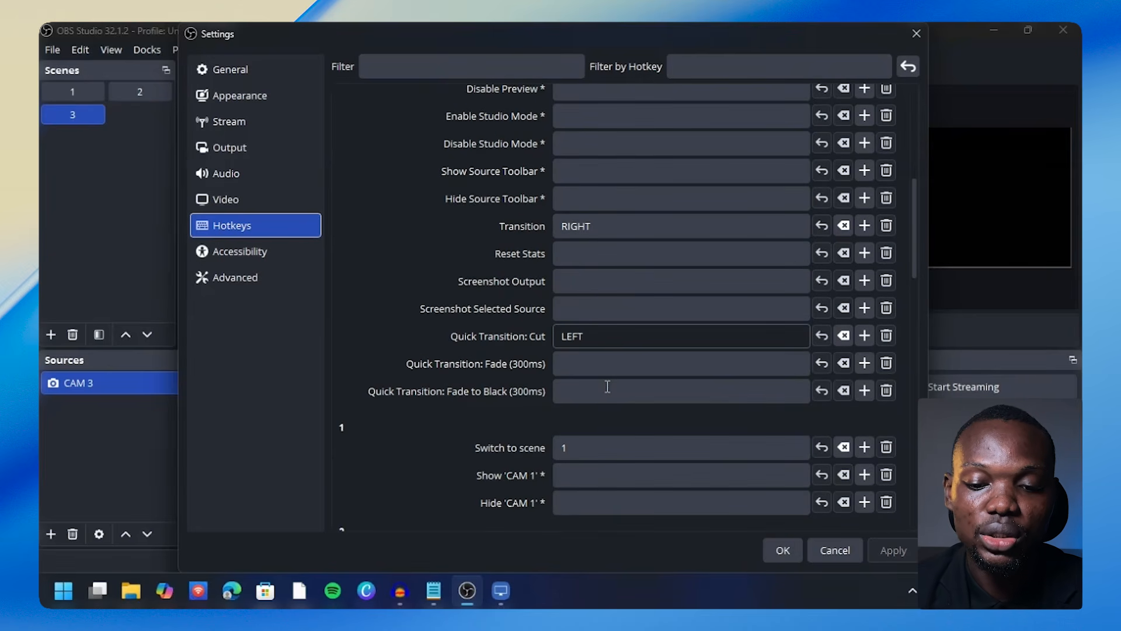
{"action": "scroll", "coordinate": [607, 386], "scroll_direction": "down", "scroll_amount": 4}
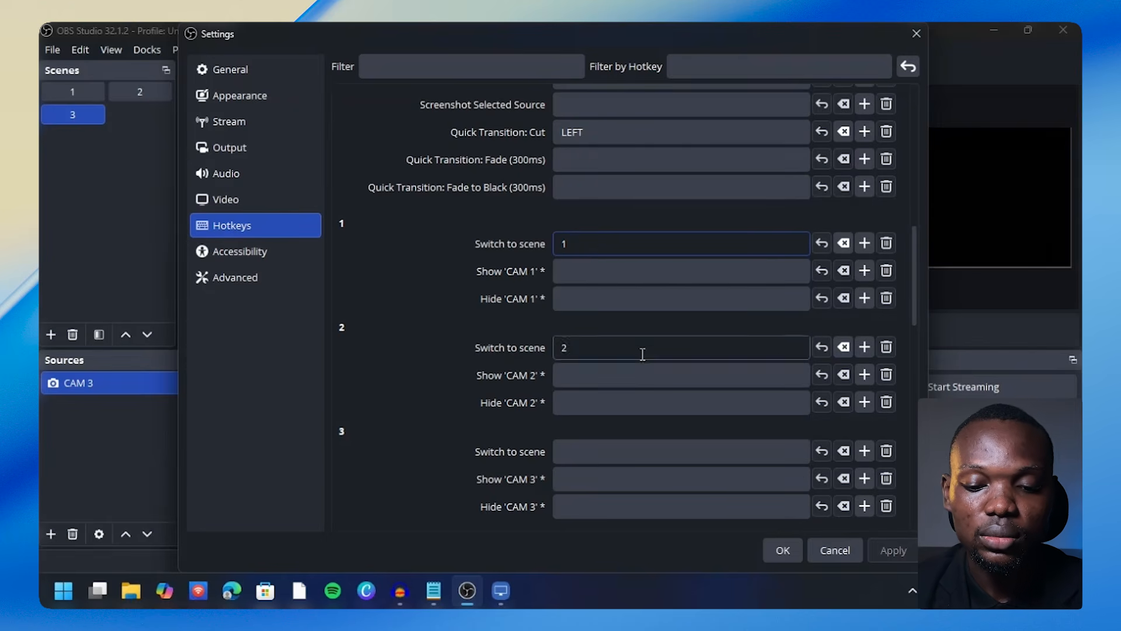
{"action": "scroll", "coordinate": [641, 352], "scroll_direction": "down", "scroll_amount": 1}
{"action": "left_click", "coordinate": [602, 304]}
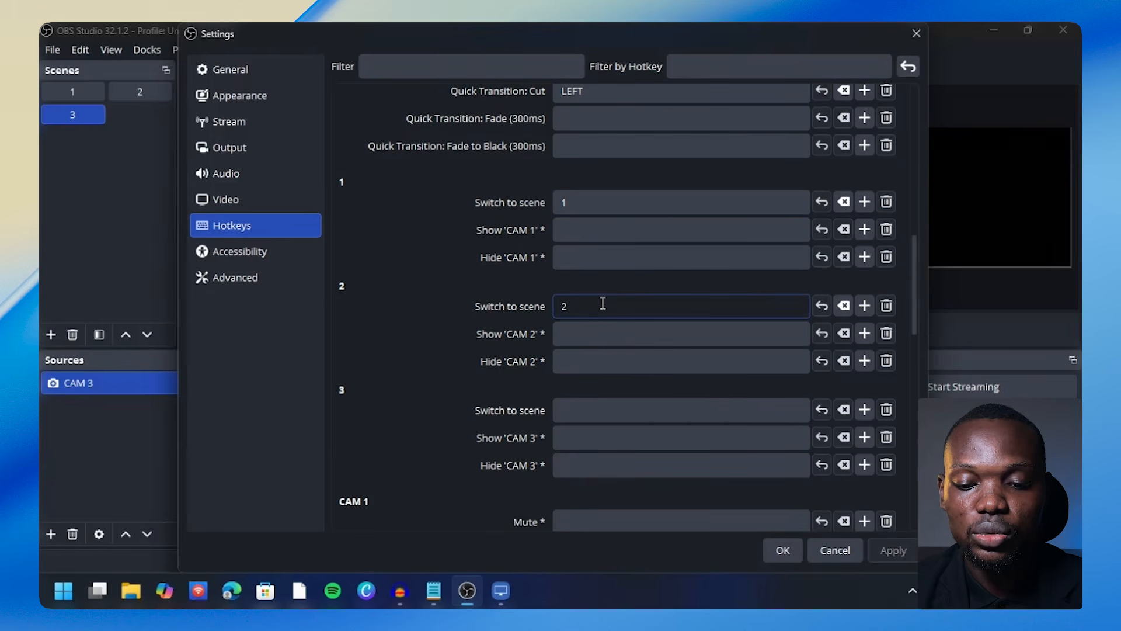
{"action": "left_click", "coordinate": [599, 404]}
{"action": "key", "text": "3"}
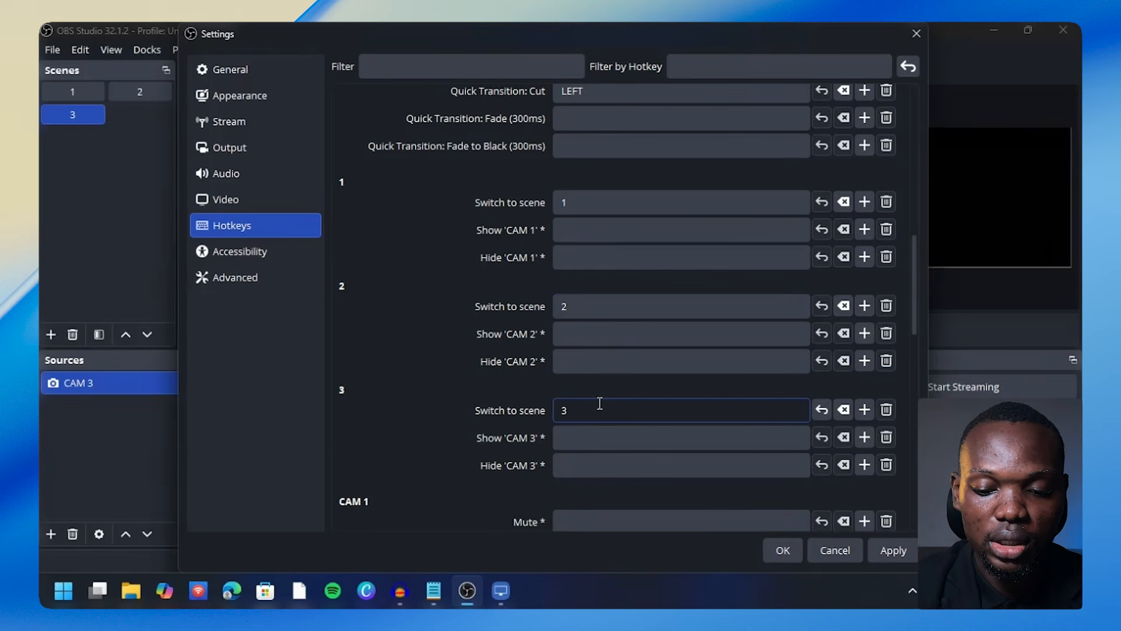
{"action": "left_click", "coordinate": [881, 550]}
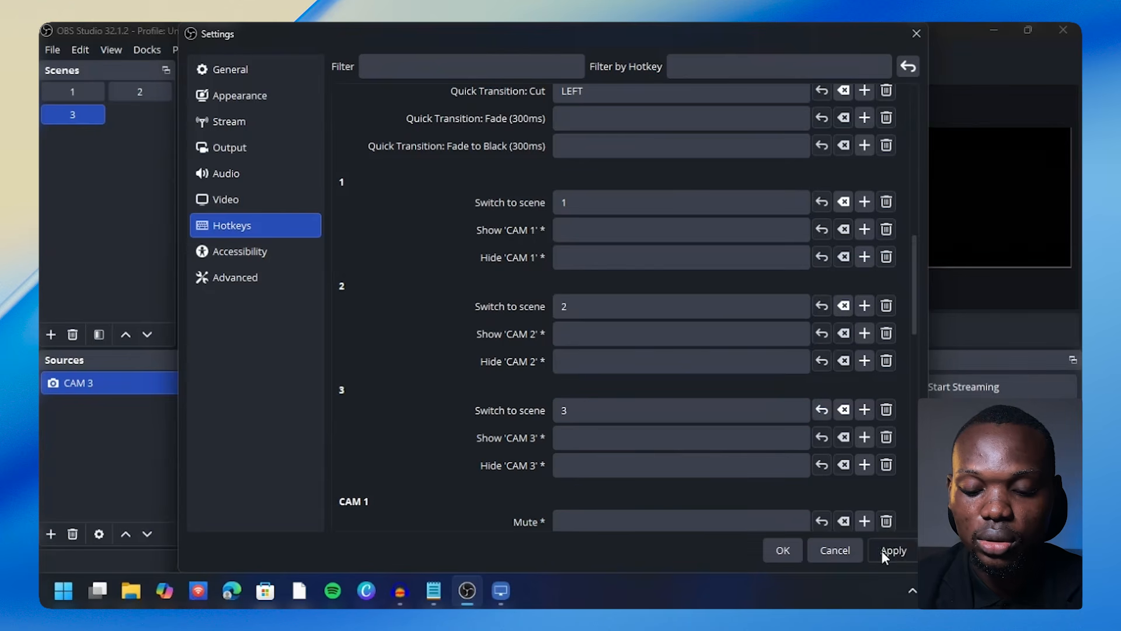
Step: Close the settings and open the multi-view projector in a new window
{"action": "left_click", "coordinate": [787, 550]}
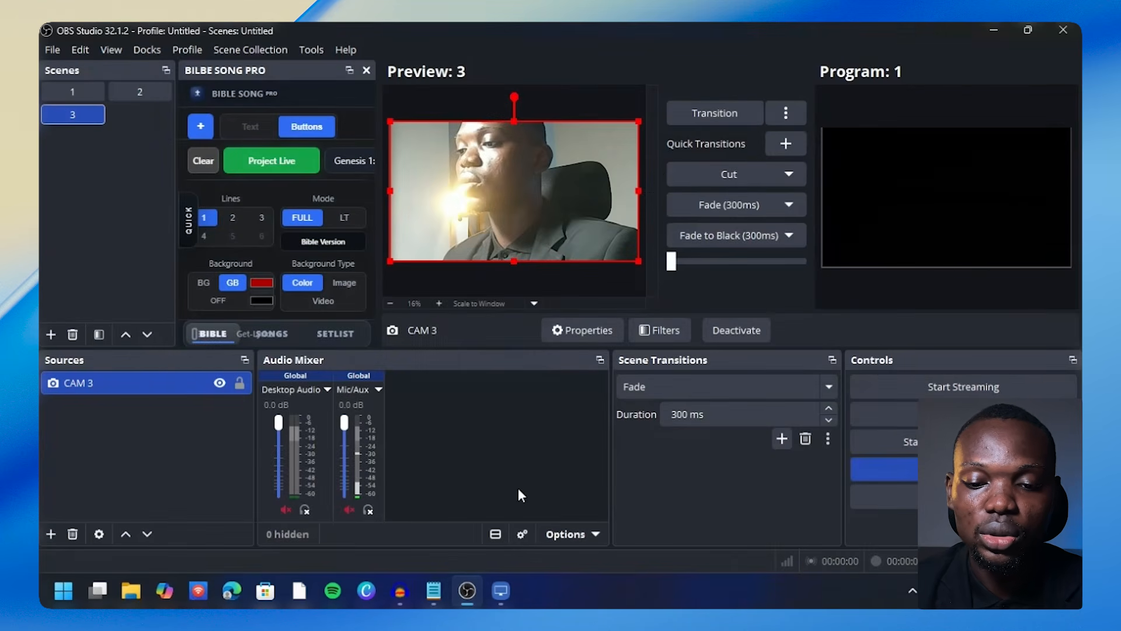
{"action": "left_click", "coordinate": [111, 52]}
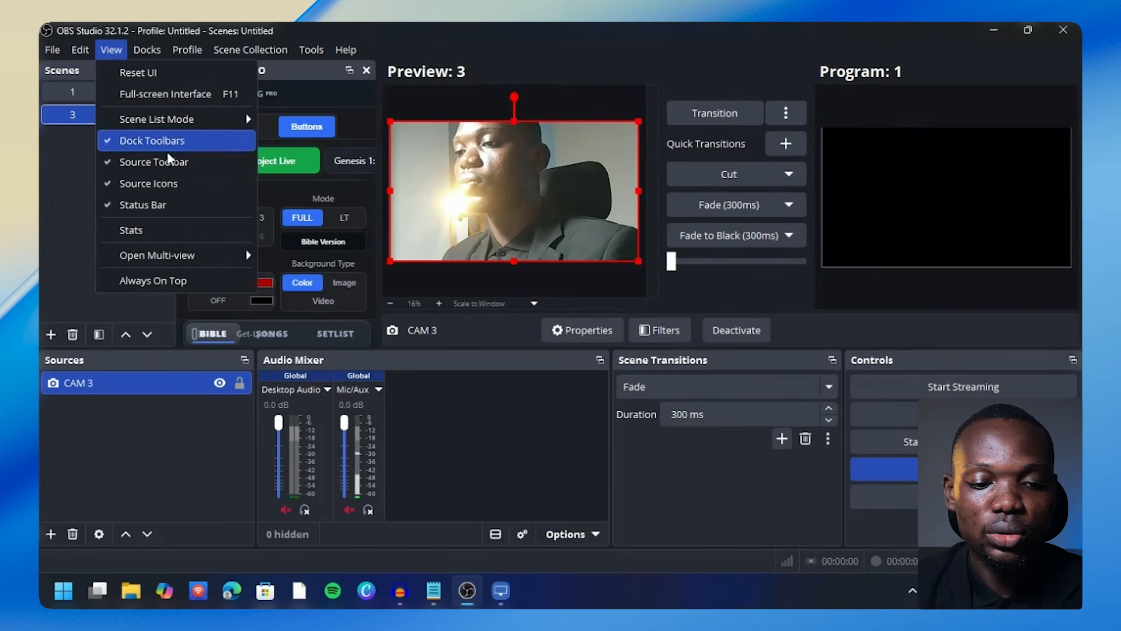
{"action": "mouse_move", "coordinate": [188, 257]}
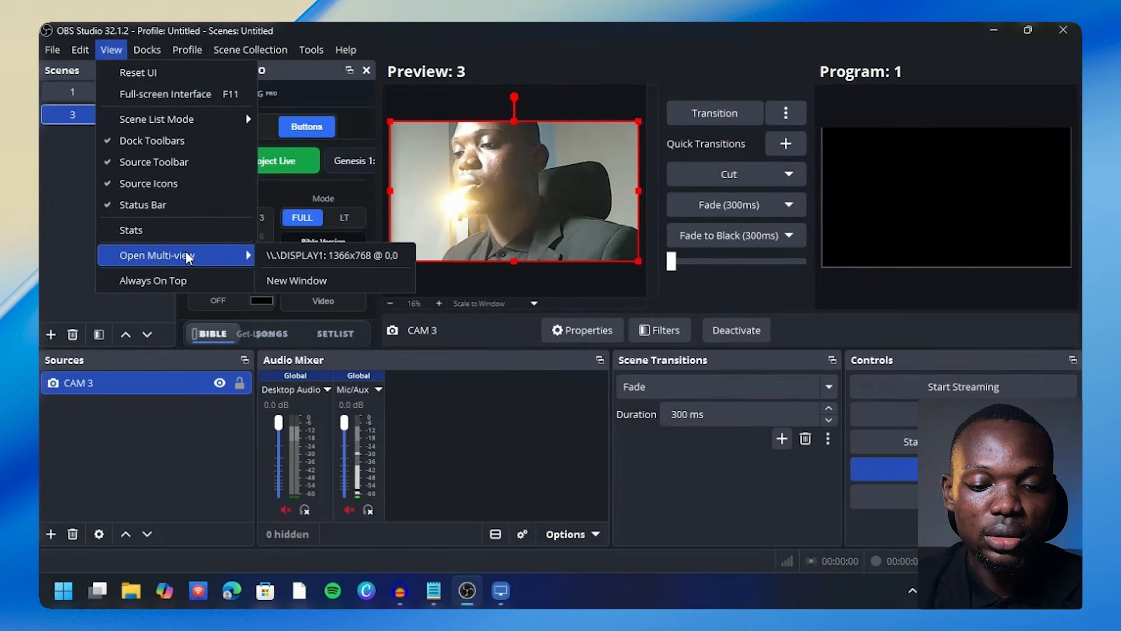
{"action": "left_click", "coordinate": [307, 279]}
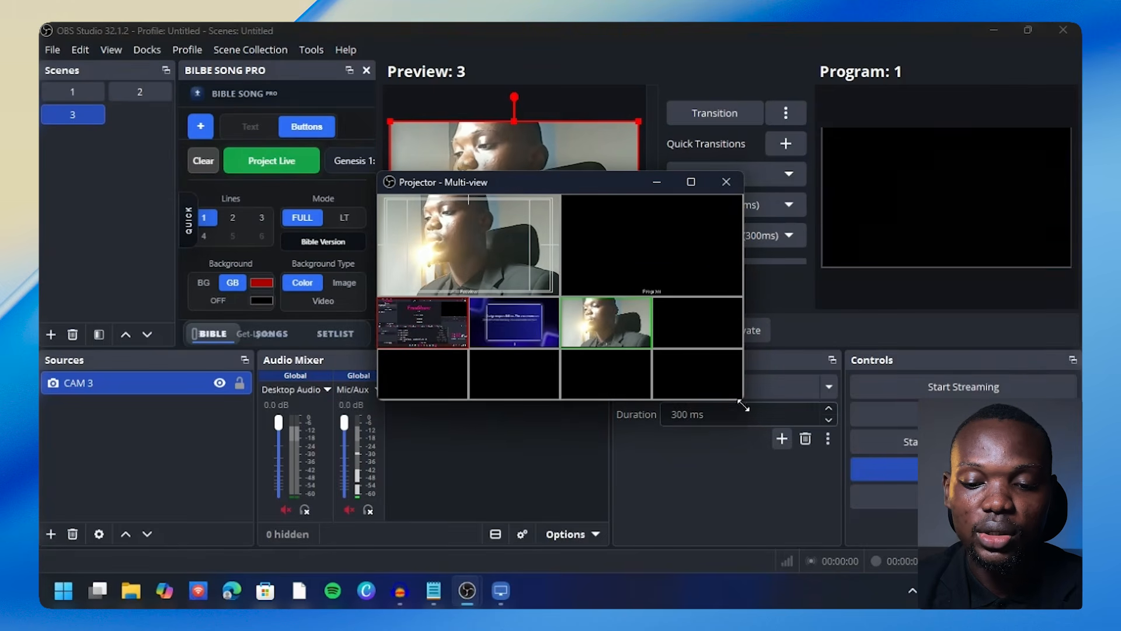
Step: Enlarge the multi-view window and place it over the middle of the main window
{"action": "left_click_drag", "start_coordinate": [744, 402], "coordinate": [921, 501]}
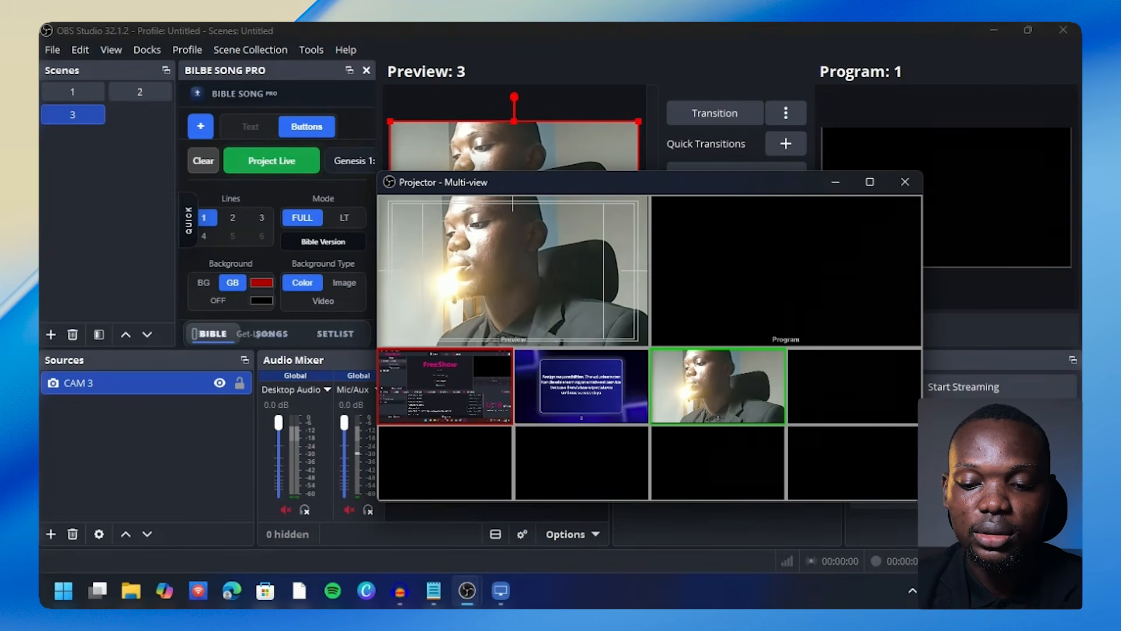
{"action": "left_click", "coordinate": [870, 185]}
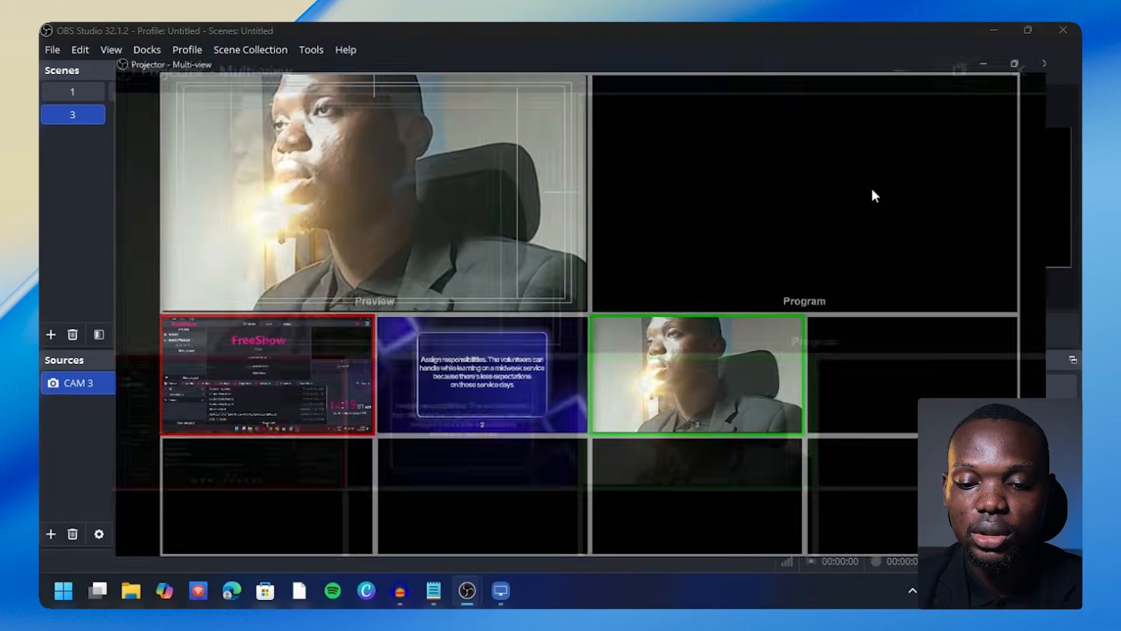
{"action": "left_click", "coordinate": [1029, 29]}
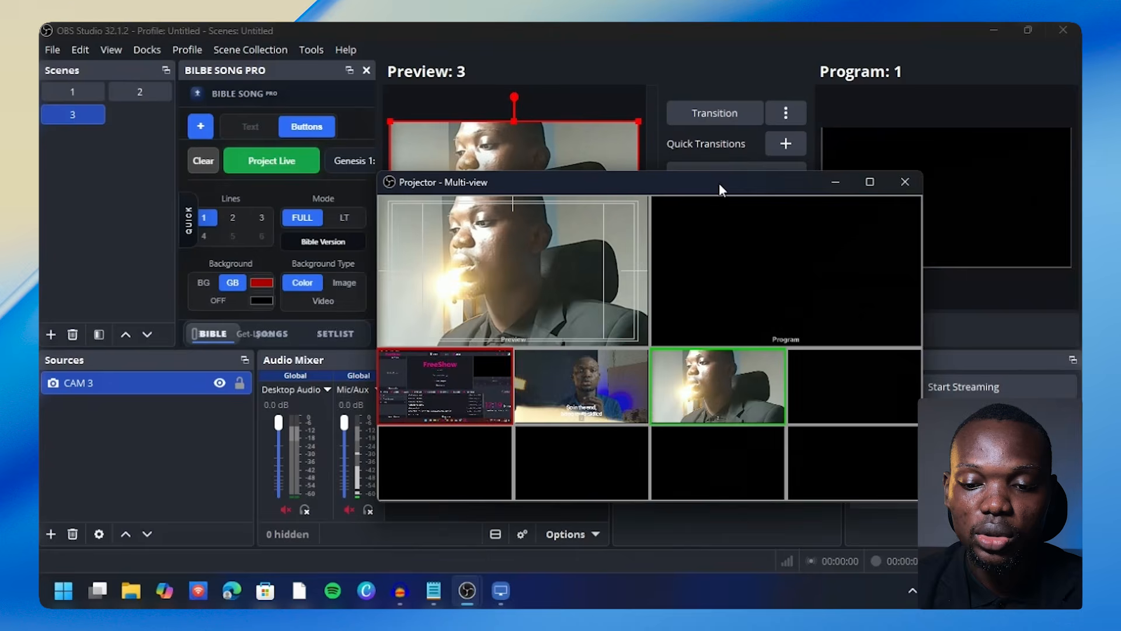
{"action": "left_click_drag", "start_coordinate": [720, 184], "coordinate": [671, 183]}
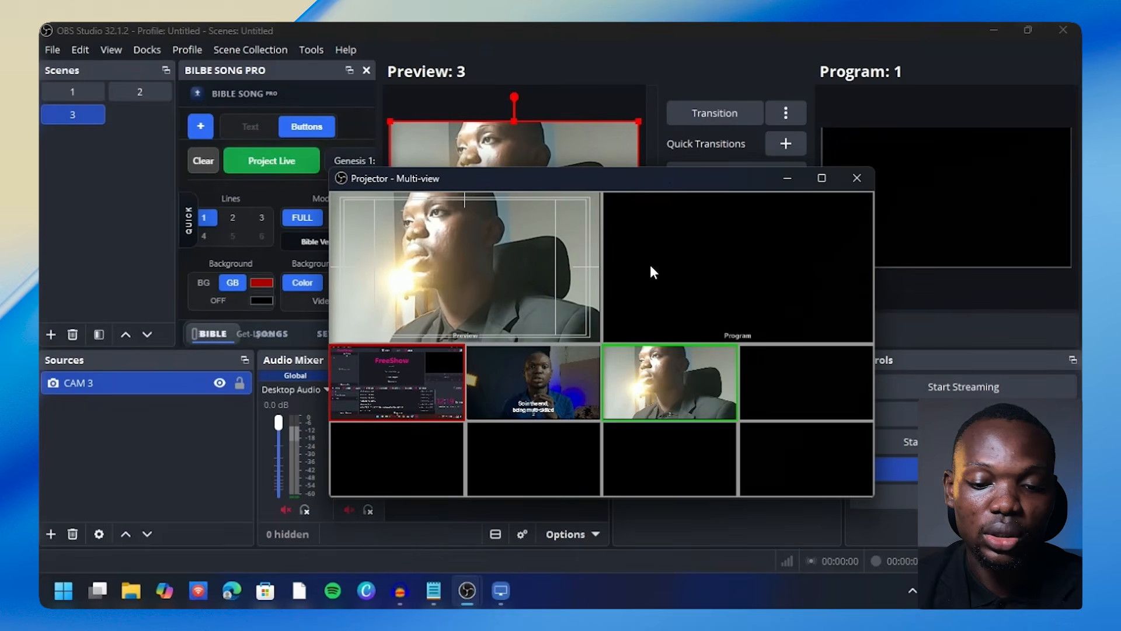
{"action": "left_click_drag", "start_coordinate": [657, 177], "coordinate": [636, 134]}
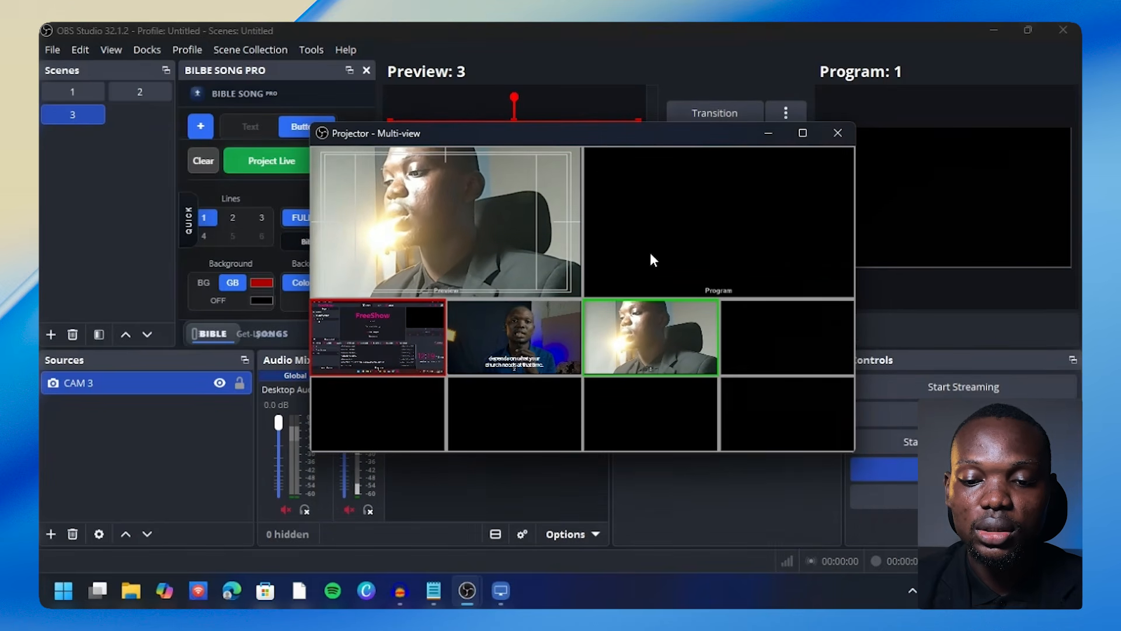
Step: Set the multi-view window to stay always on top and give focus back to the main window
{"action": "right_click", "coordinate": [650, 332]}
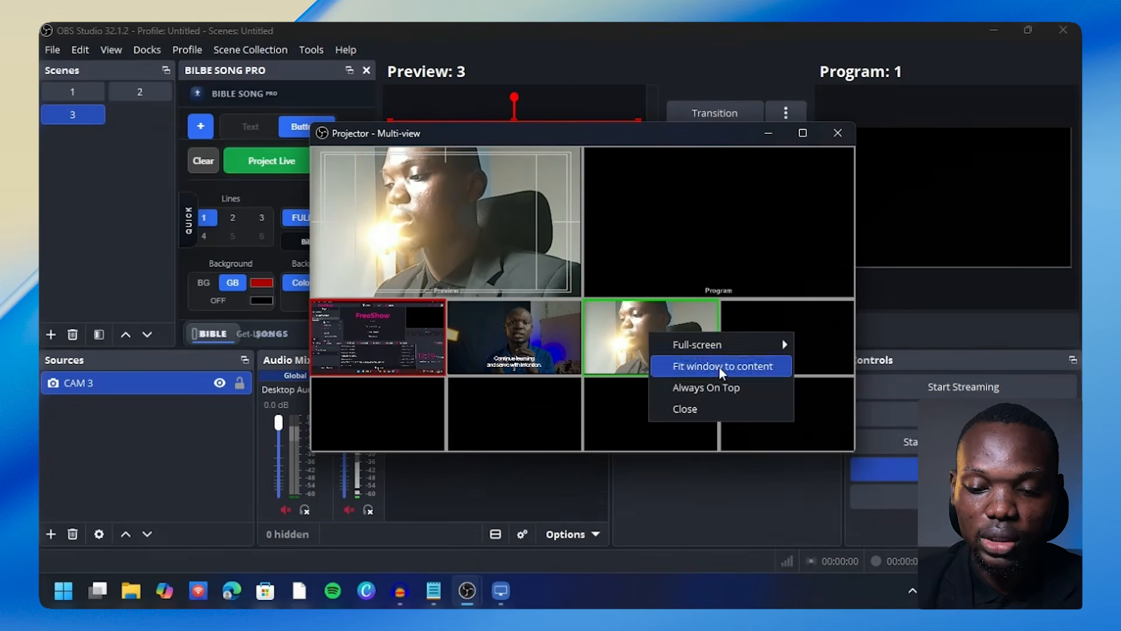
{"action": "left_click", "coordinate": [710, 388]}
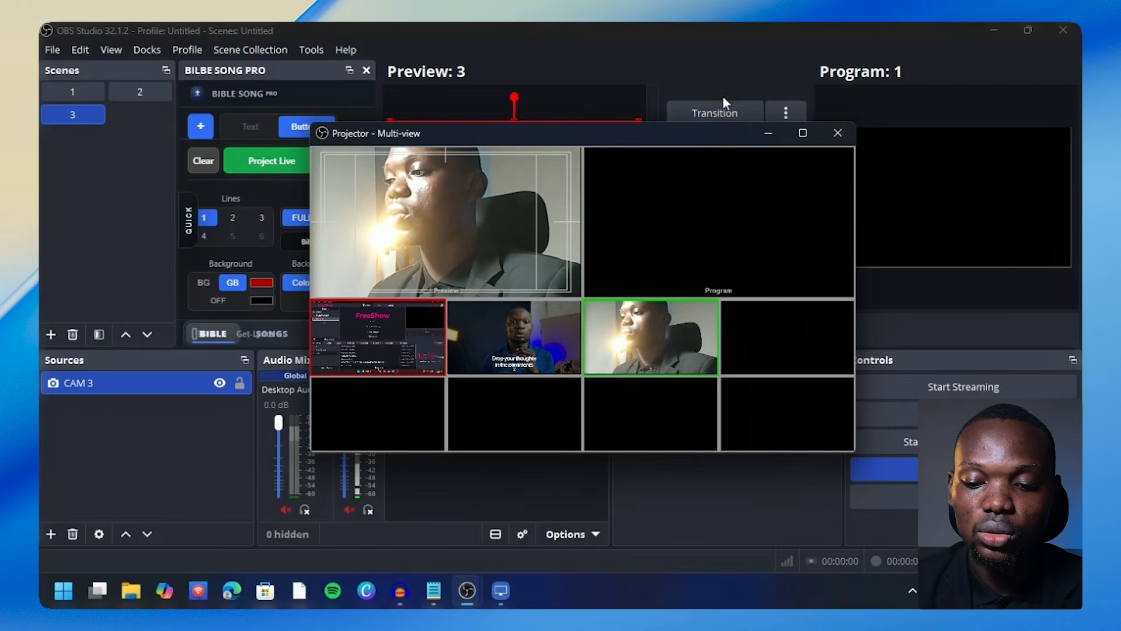
{"action": "left_click", "coordinate": [736, 86]}
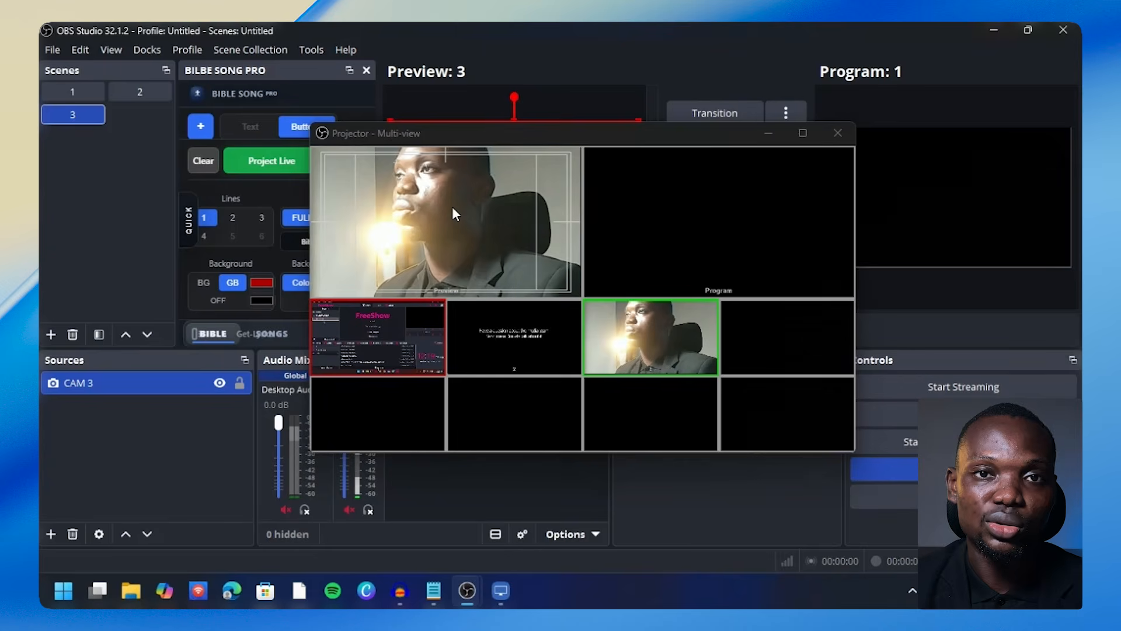
Step: Test the scene hotkeys by taking scenes 3, 2 and 1 live in turn while watching the multi-view
{"action": "left_click", "coordinate": [433, 237]}
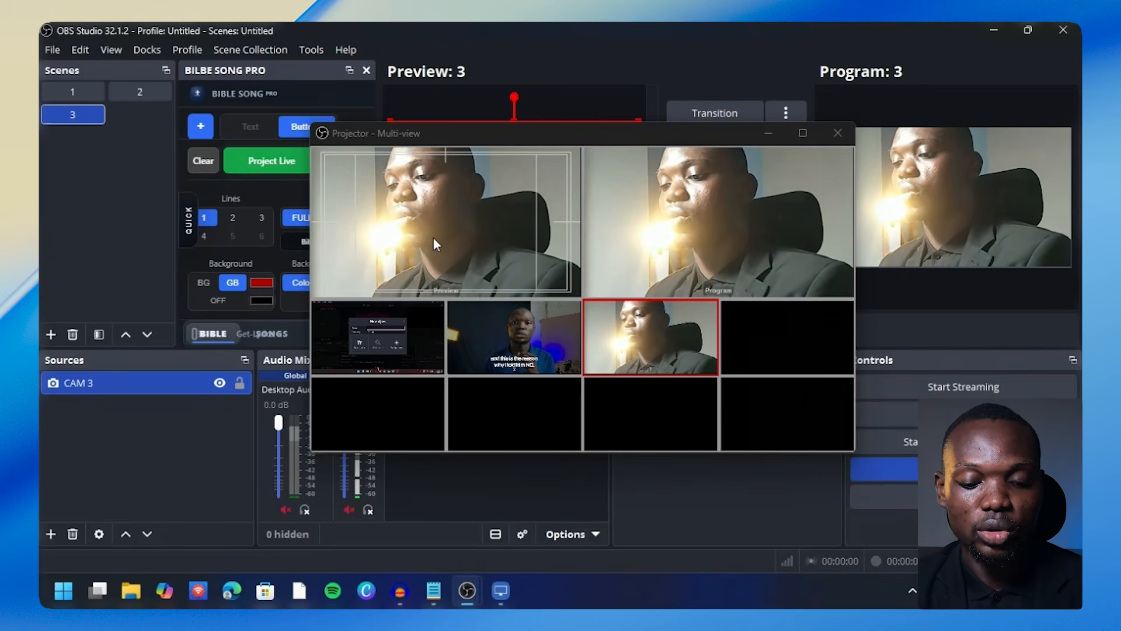
{"action": "key", "text": "1"}
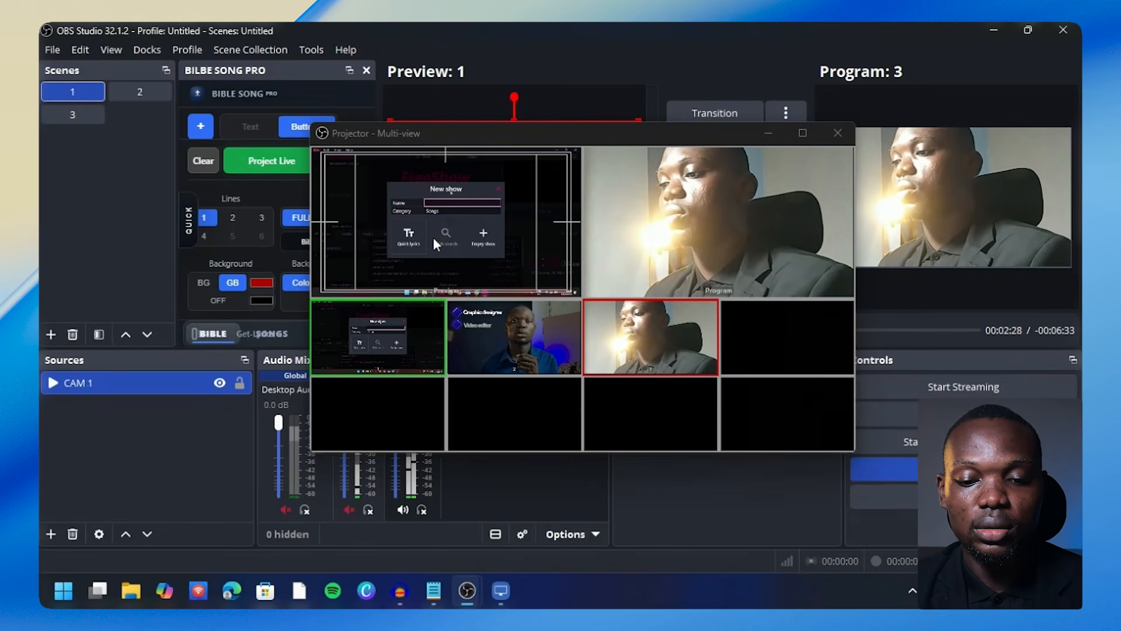
{"action": "key", "text": "2"}
{"action": "key", "text": "space"}
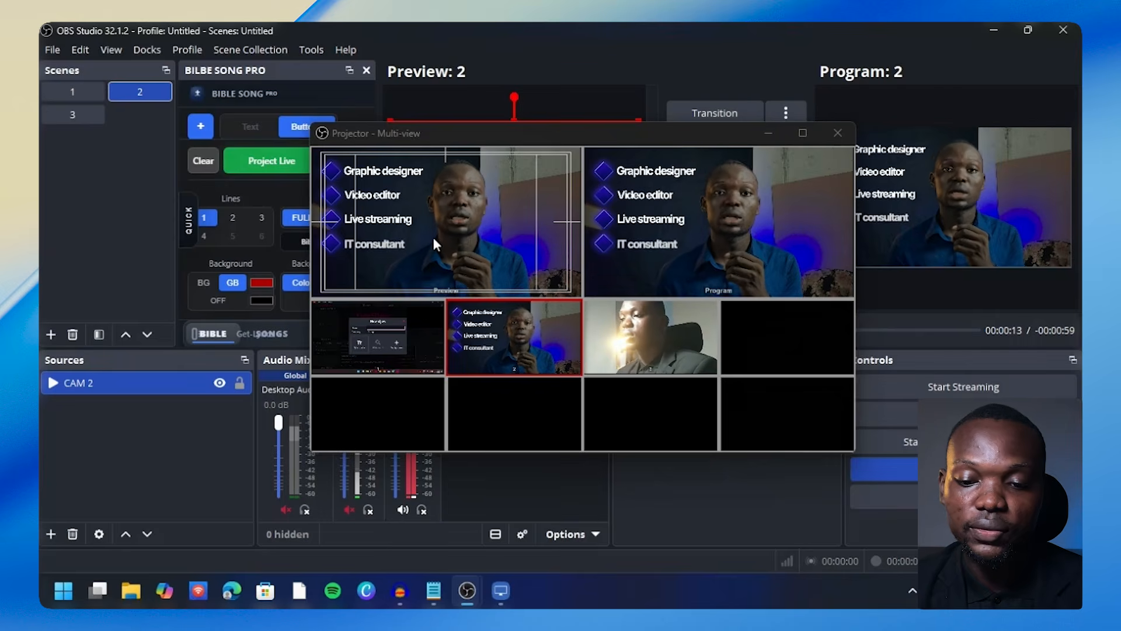
{"action": "key", "text": "1"}
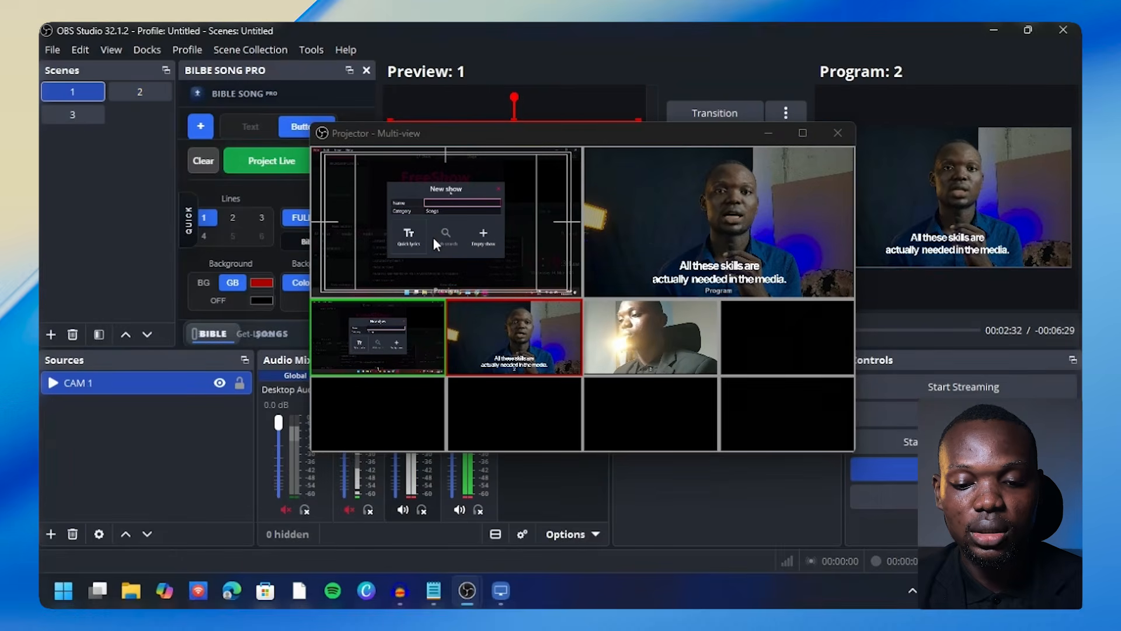
{"action": "key", "text": "space"}
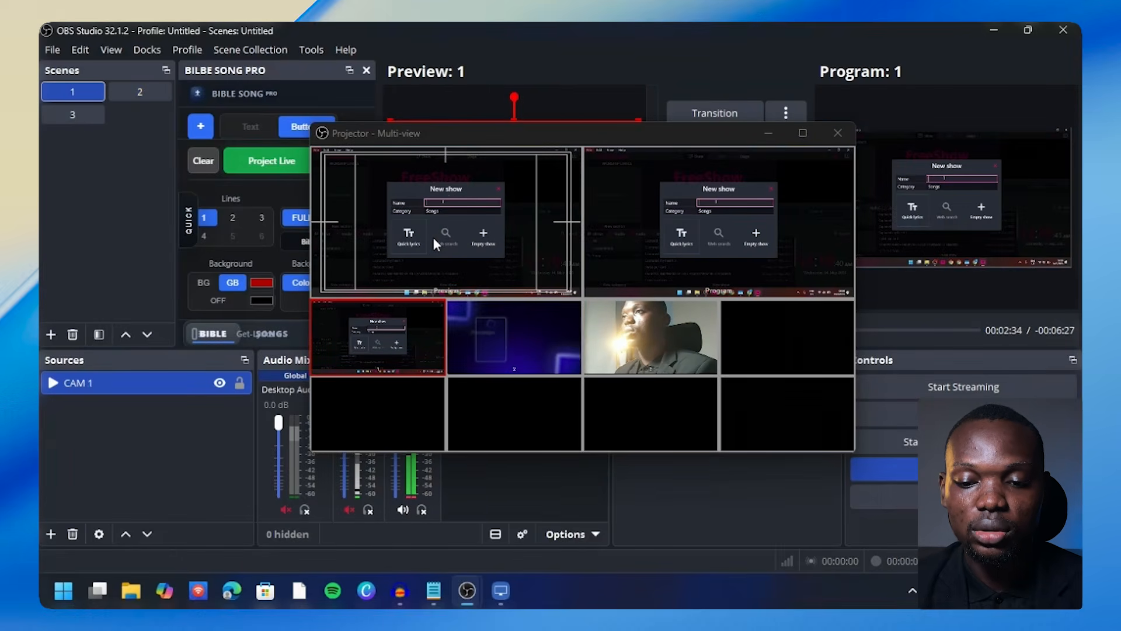
Step: Preview scene 3, and switch the preview to scene 2 and transition it to program
{"action": "key", "text": "3"}
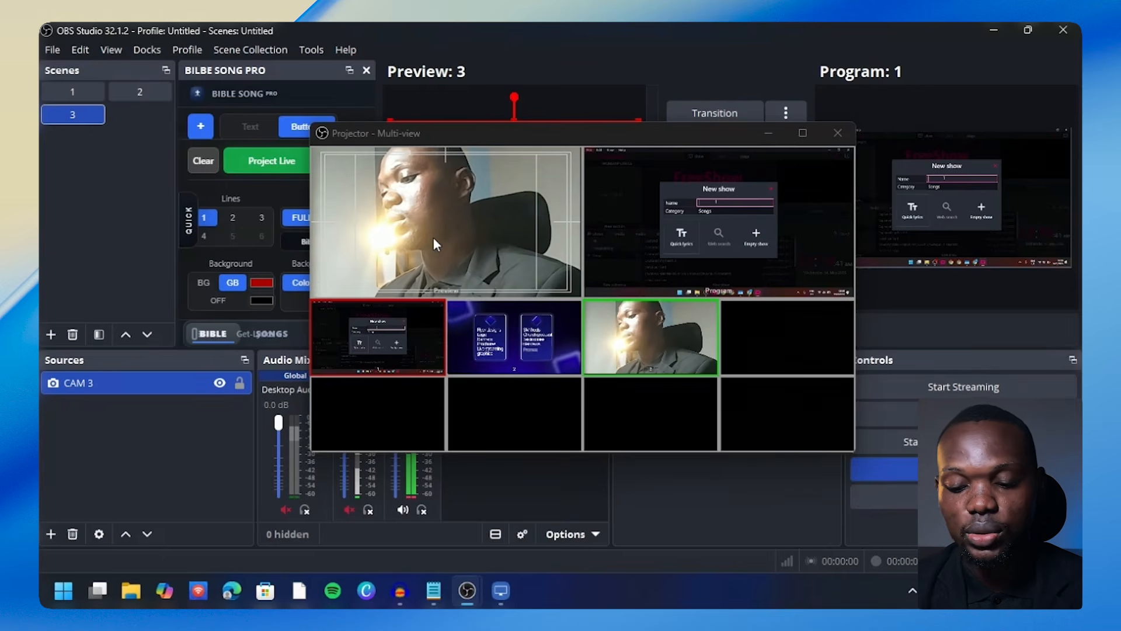
{"action": "key", "text": "2"}
{"action": "key", "text": "space"}
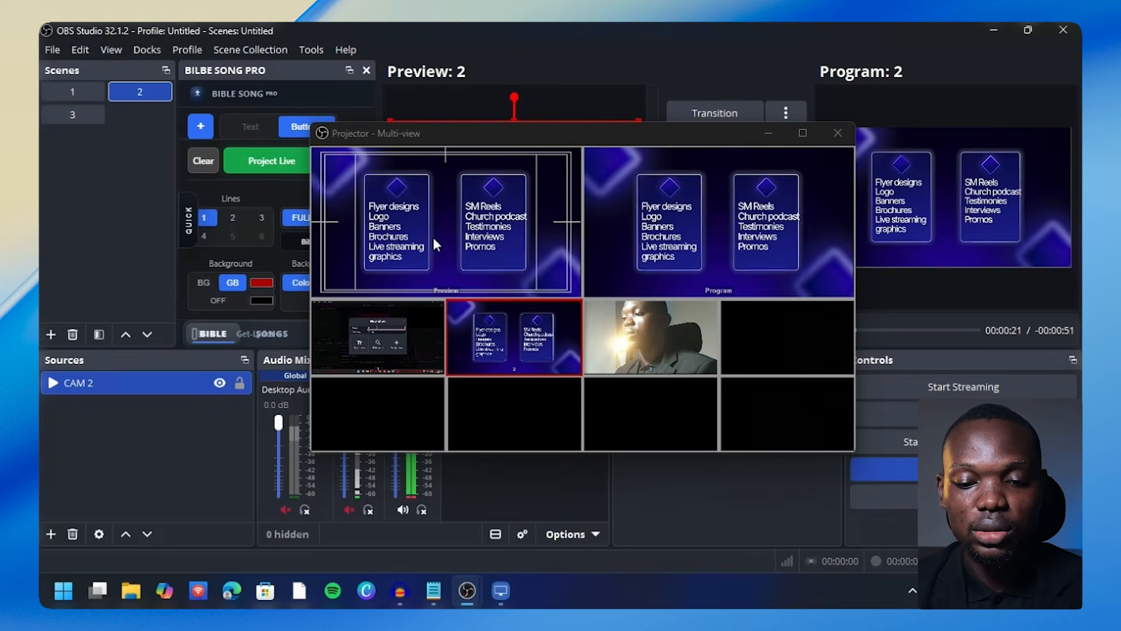
Step: Select scene 1 for preview through the multi-view, and use the scene hotkeys to take scene 3 live
{"action": "double_click", "coordinate": [415, 310]}
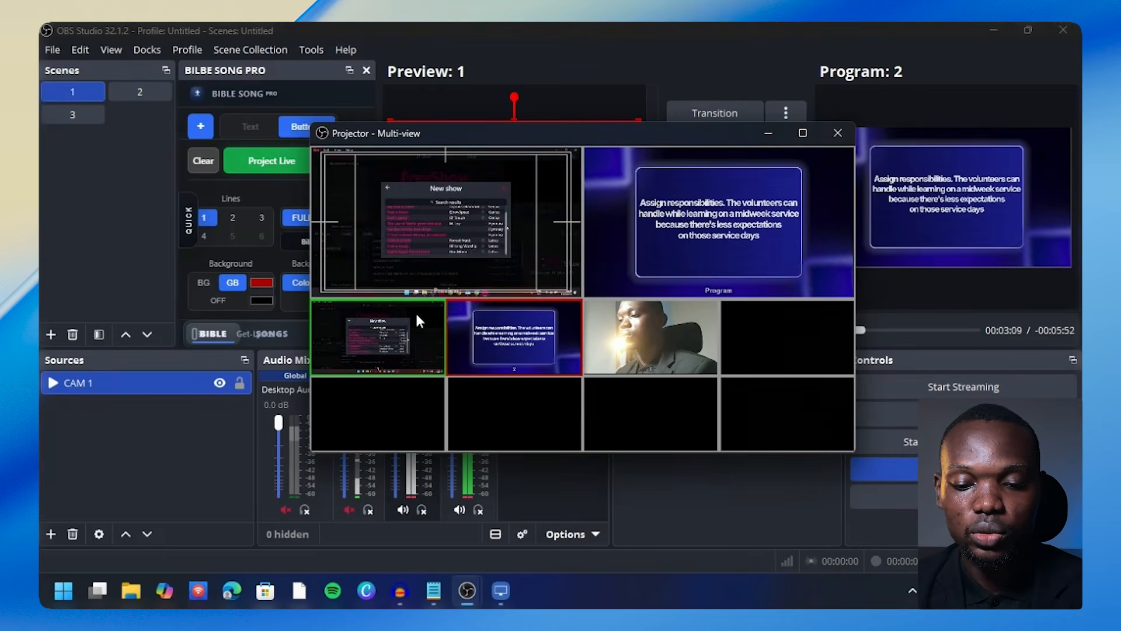
{"action": "key", "text": "space"}
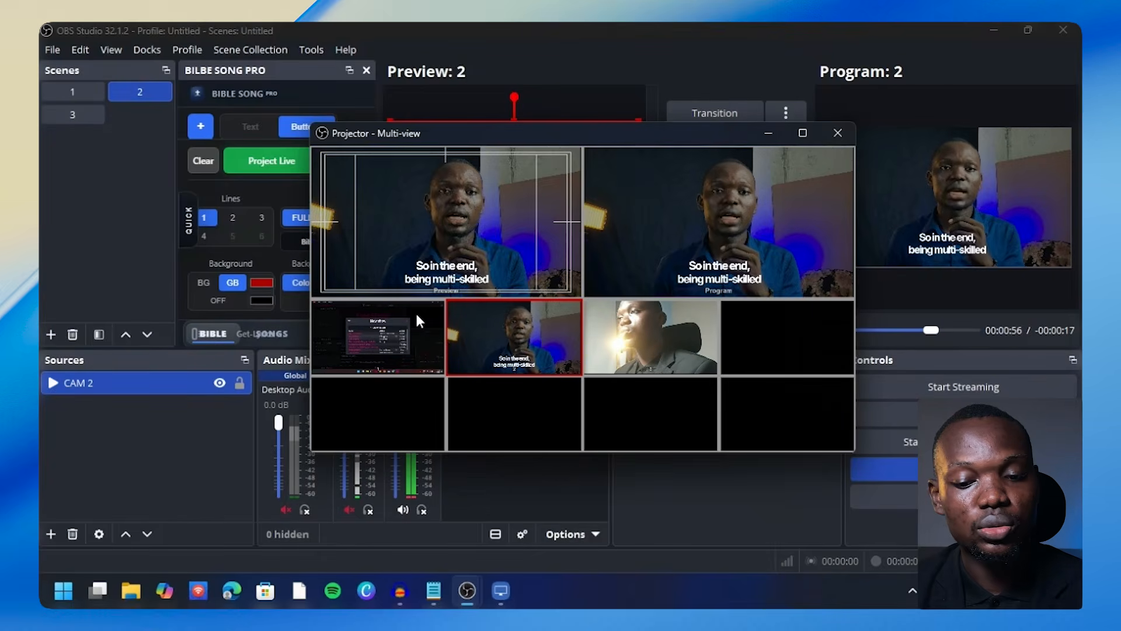
{"action": "key", "text": "3"}
{"action": "key", "text": "space"}
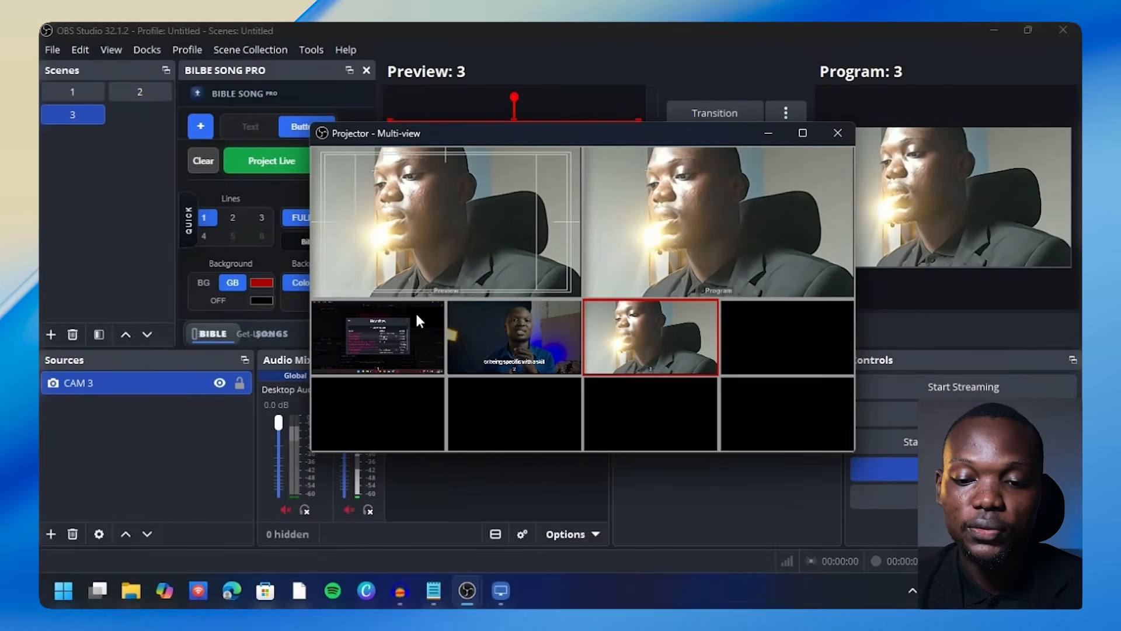
Step: Cycle the program output through scenes 1, 2 and 3, previewing and transitioning each with the hotkeys
{"action": "key", "text": "1"}
{"action": "key", "text": "space"}
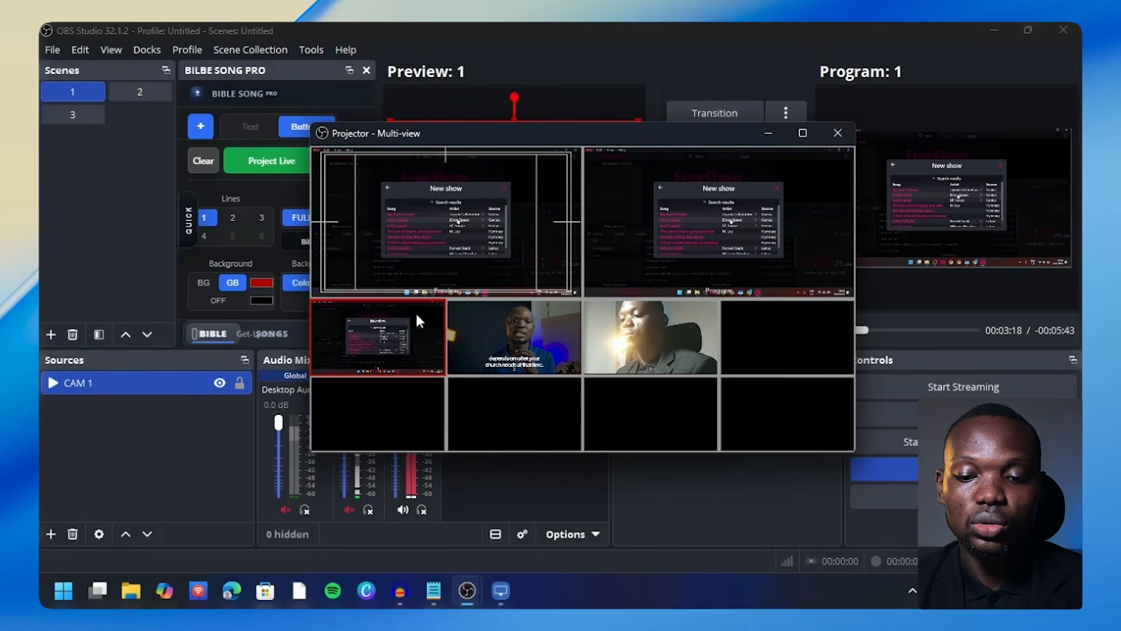
{"action": "key", "text": "2"}
{"action": "key", "text": "space"}
{"action": "key", "text": "3"}
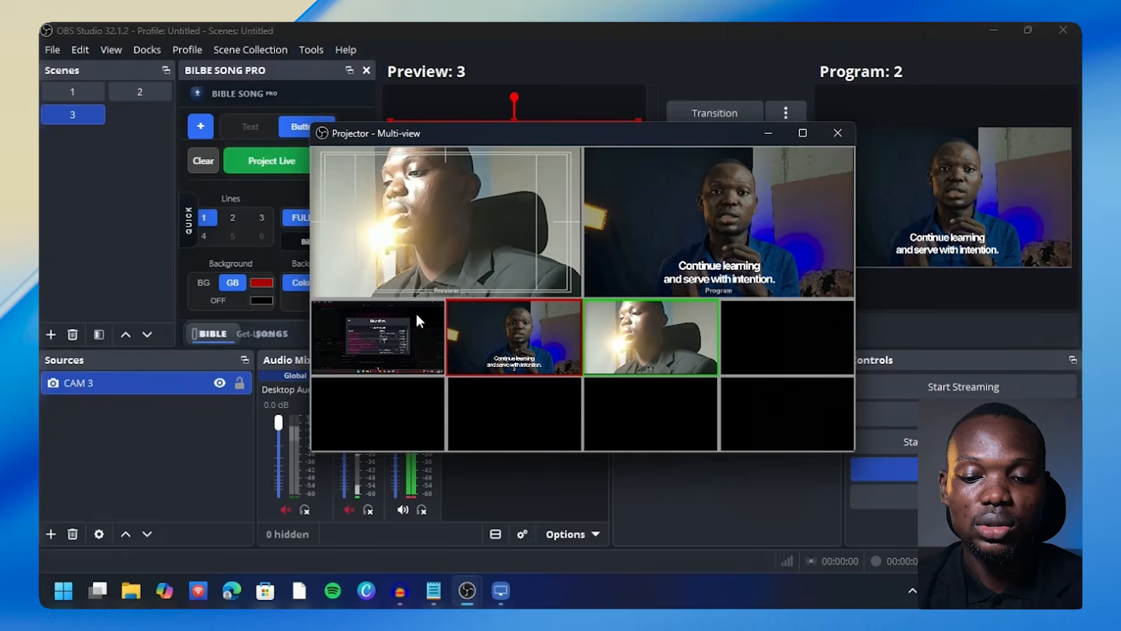
{"action": "key", "text": "space"}
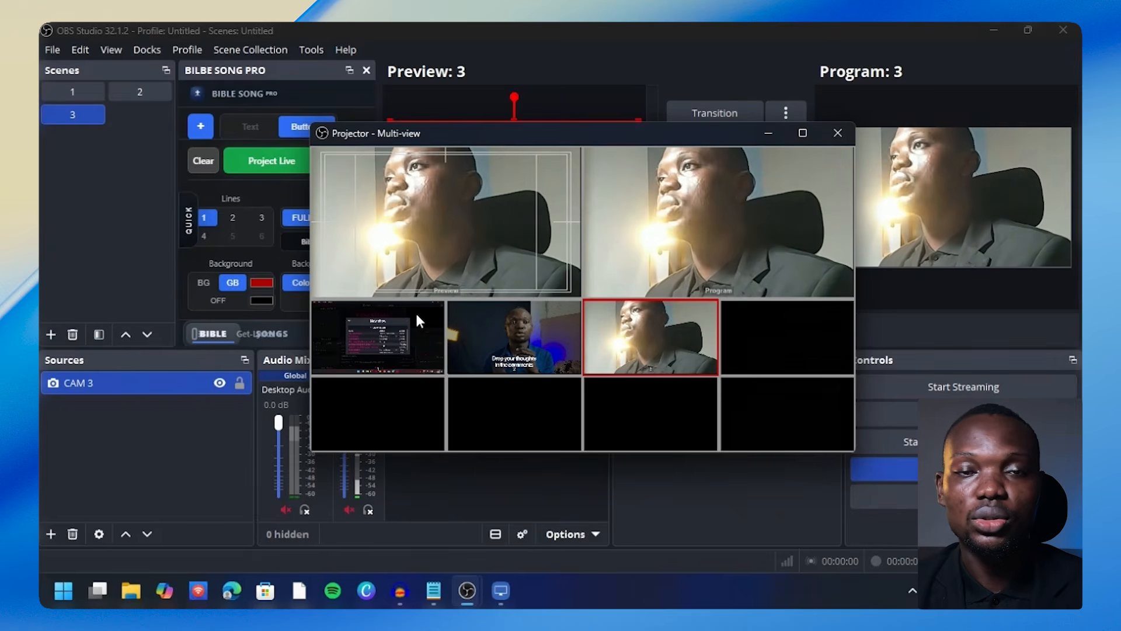